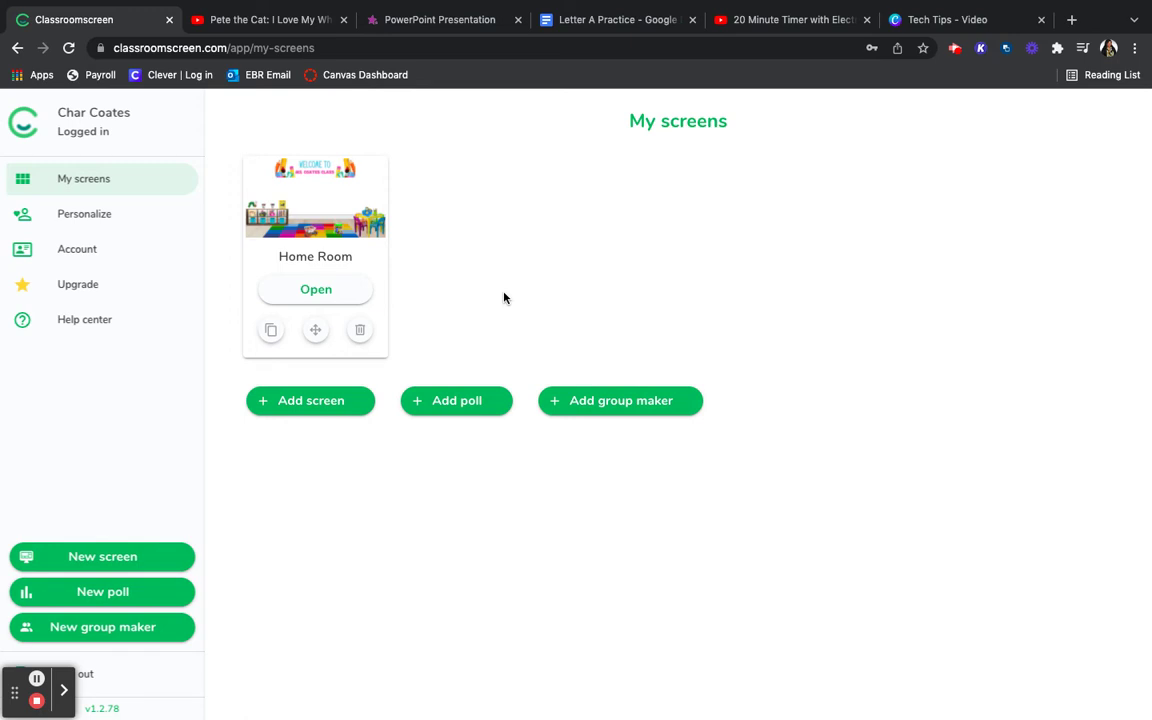
Step: Create a new screen and open it on its default Kanchenjunga mountain background
click(310, 404)
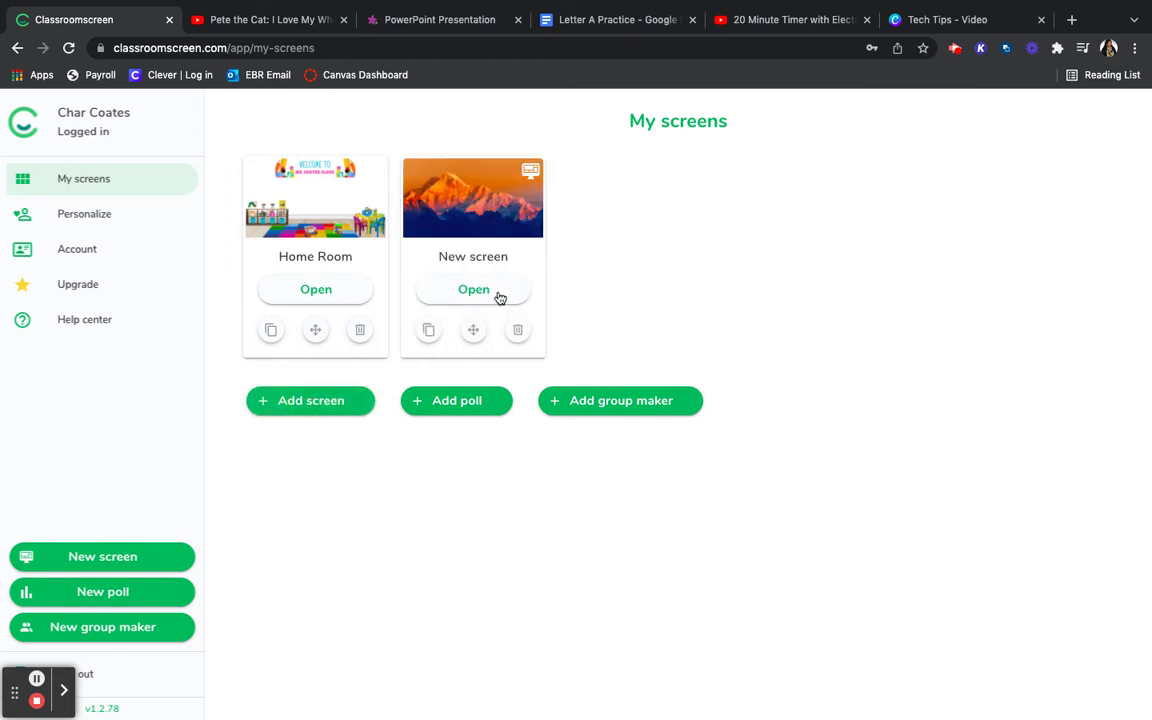
click(479, 292)
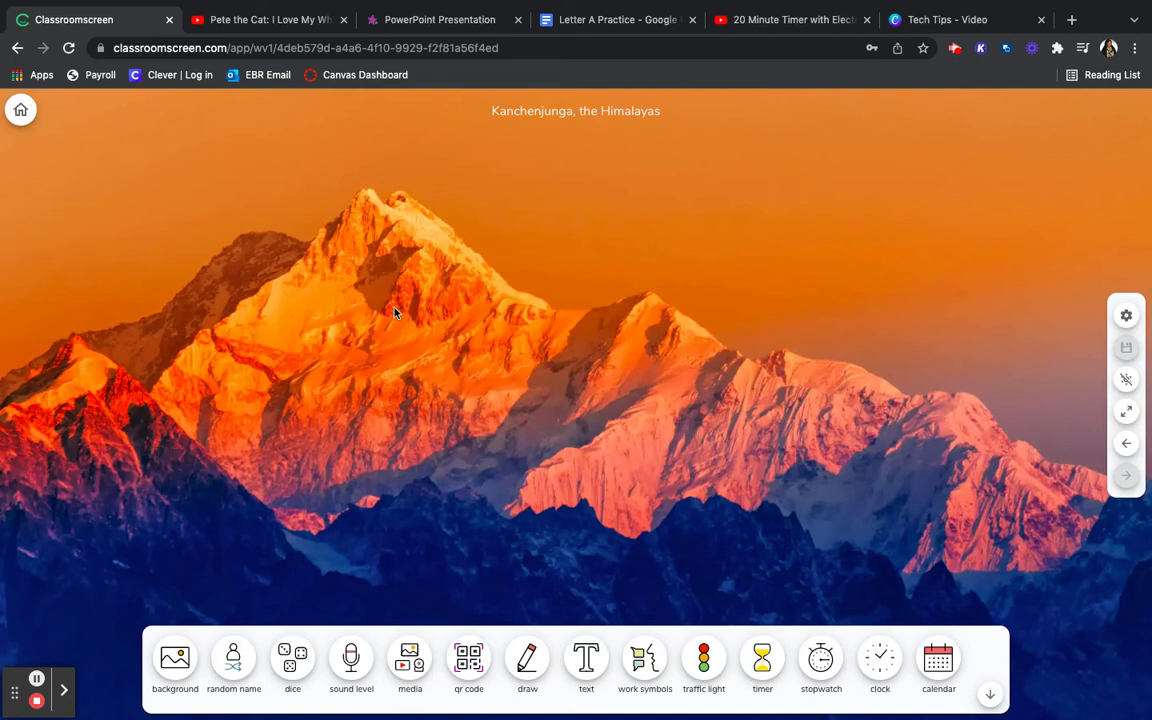
Step: Switch the background to the uploaded local classroom image with the 'Welcome to' banner
click(175, 658)
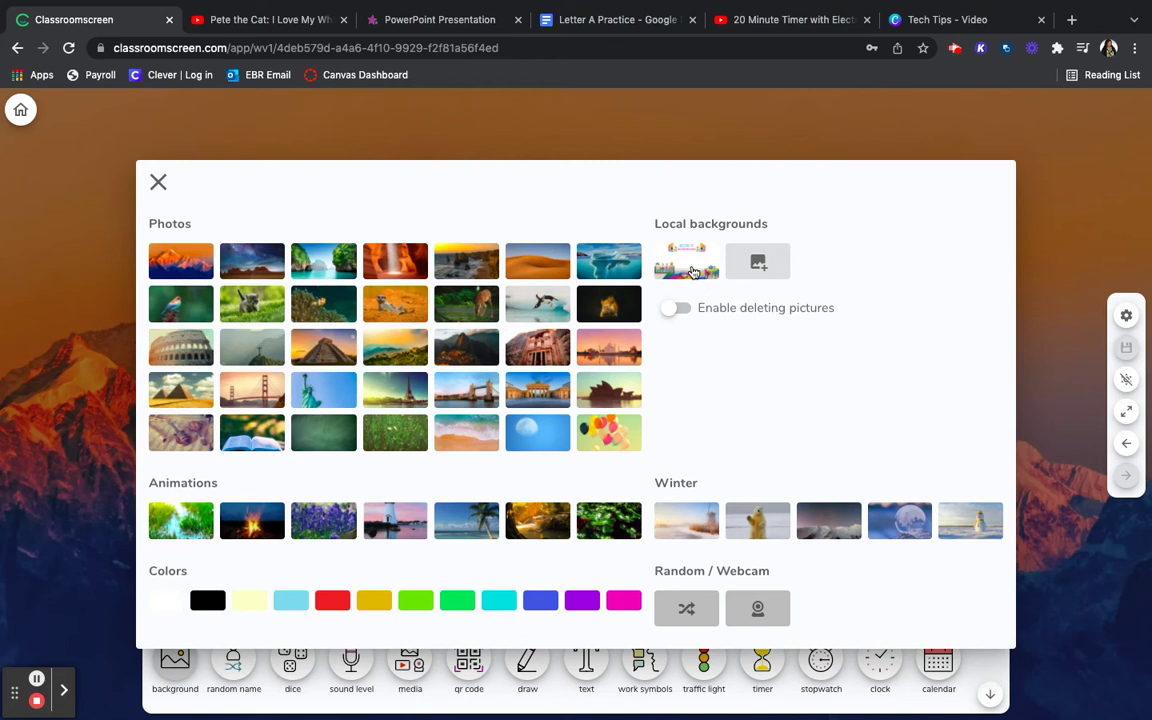
click(692, 272)
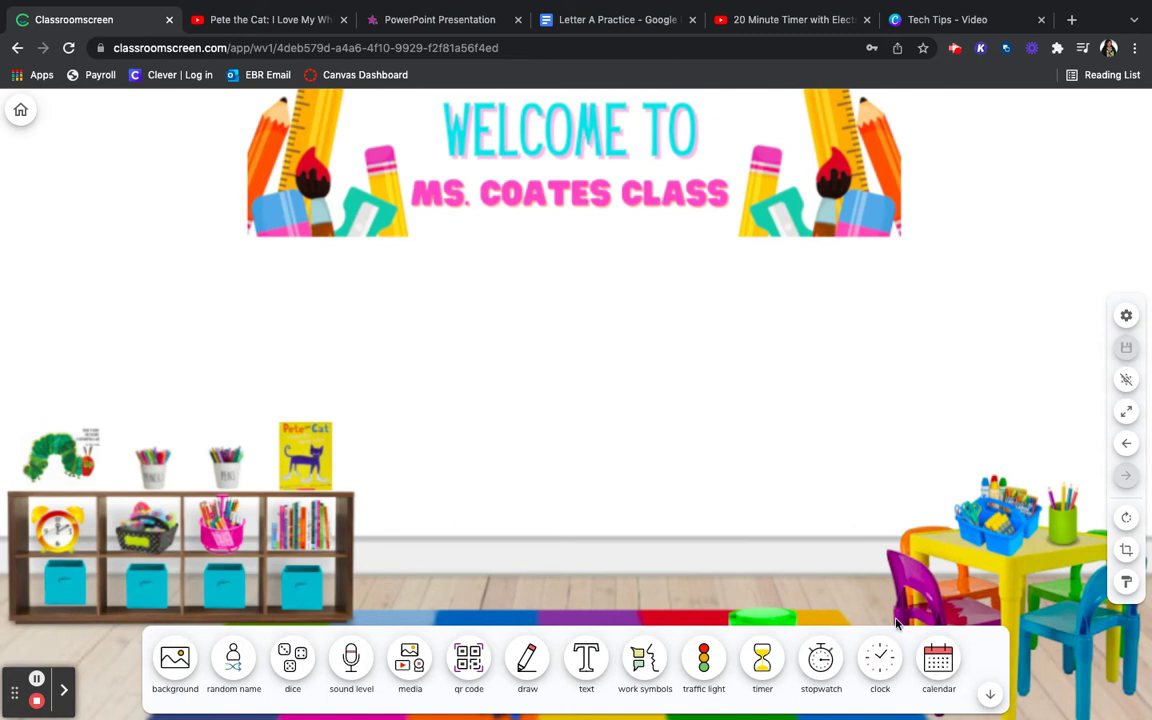
Step: Add a calendar trimmed to the January 19th 2022 date card, pink #DD3C9CFF, top-right
click(935, 663)
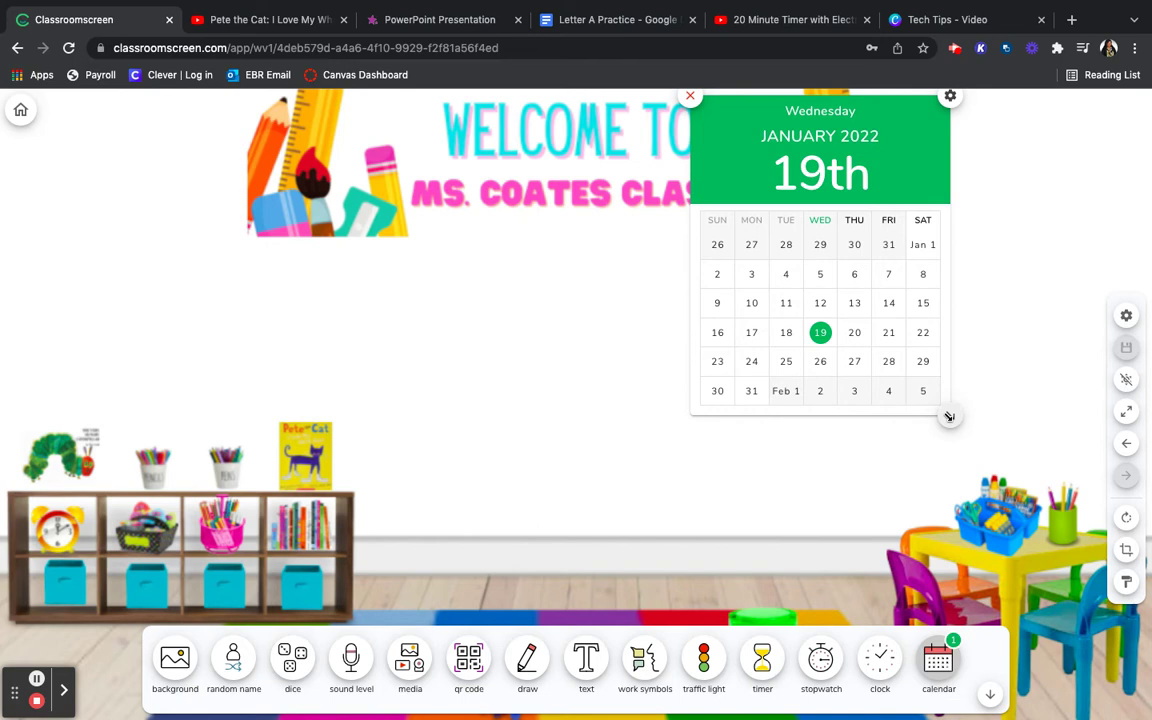
drag(949, 416, 862, 243)
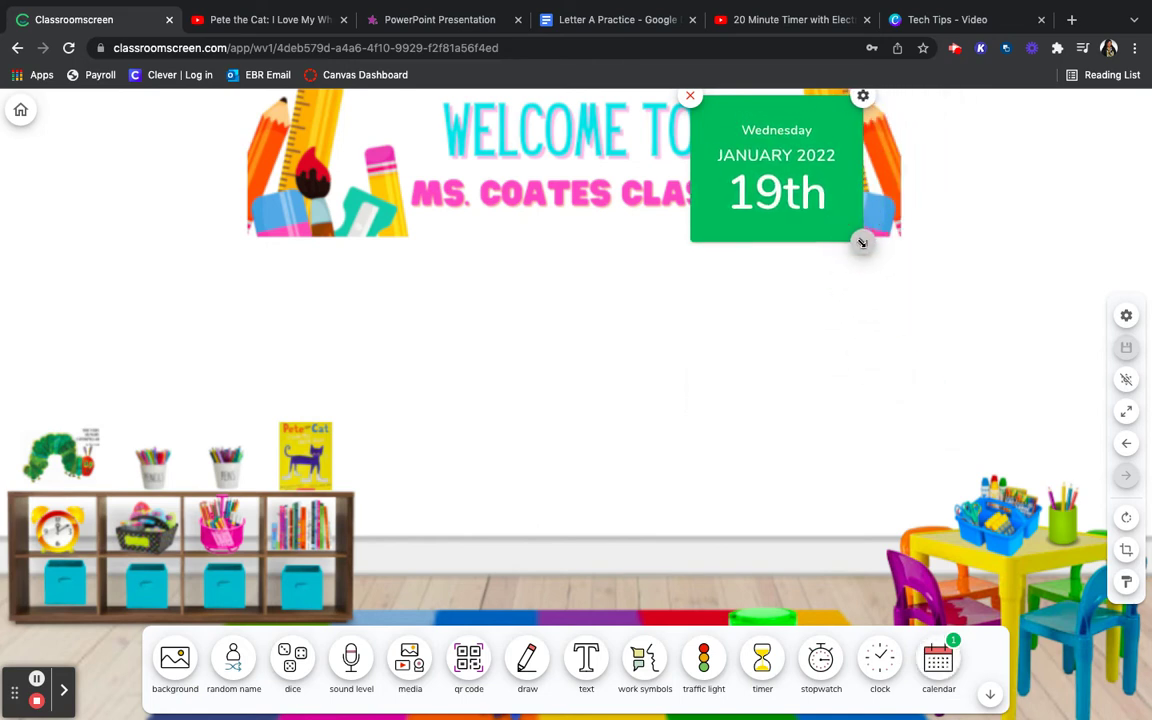
click(863, 96)
click(1111, 680)
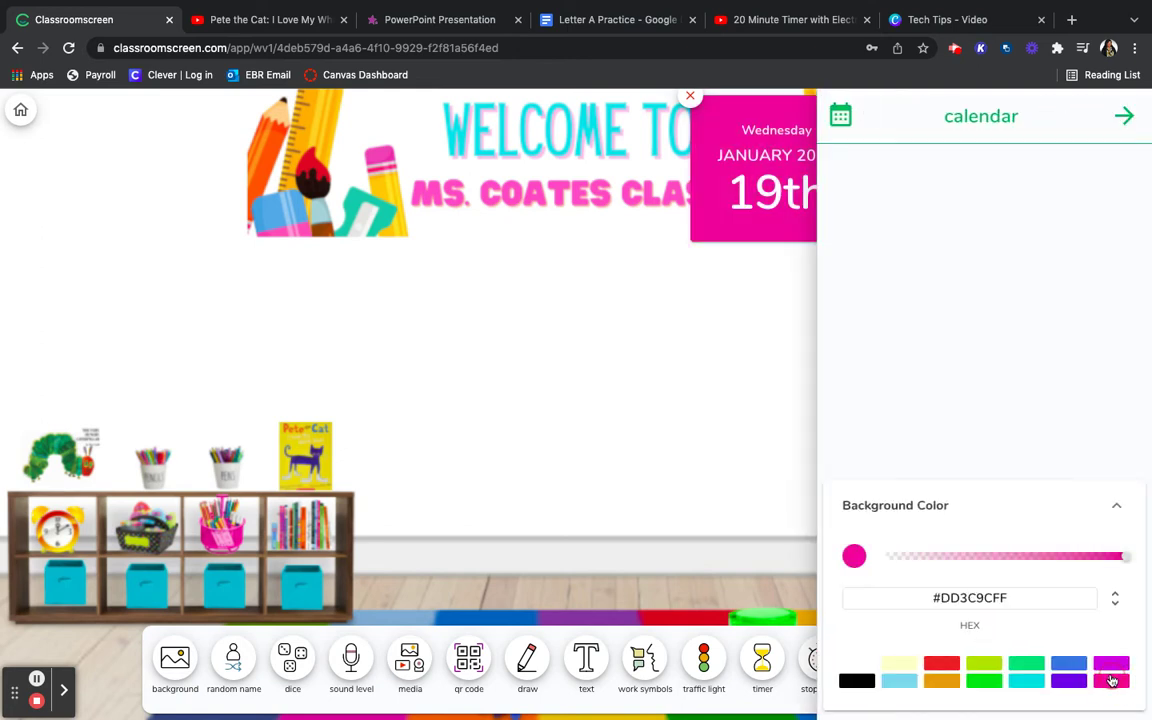
click(802, 365)
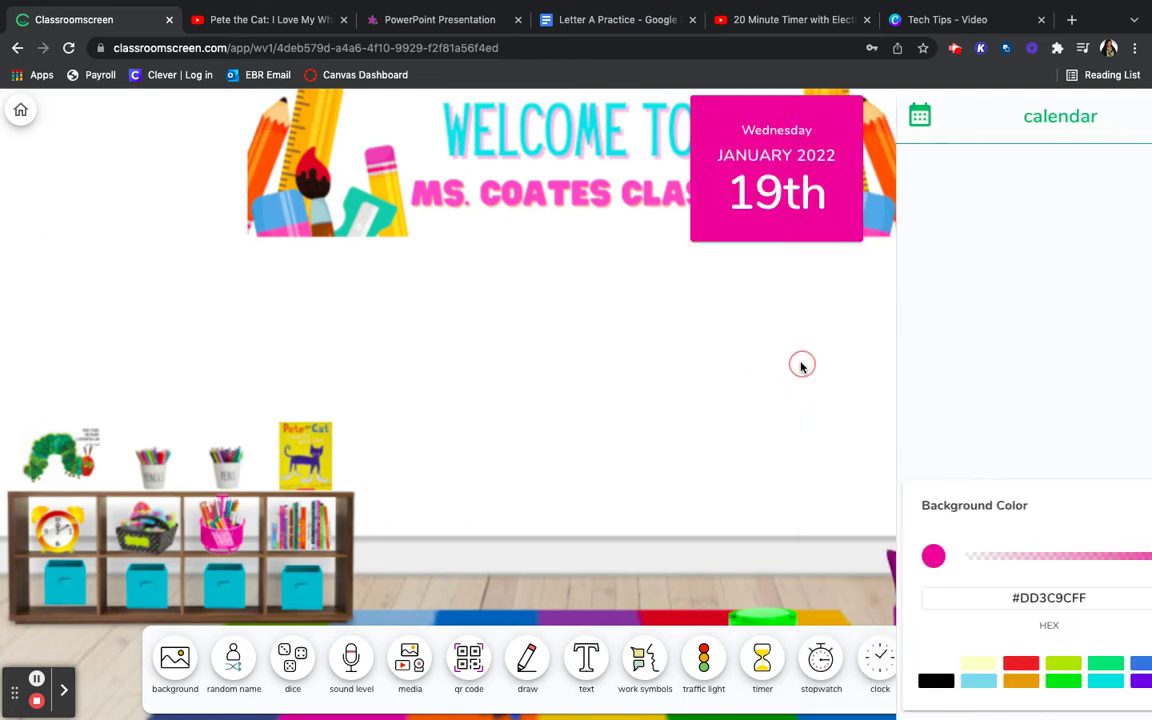
drag(803, 212, 1054, 212)
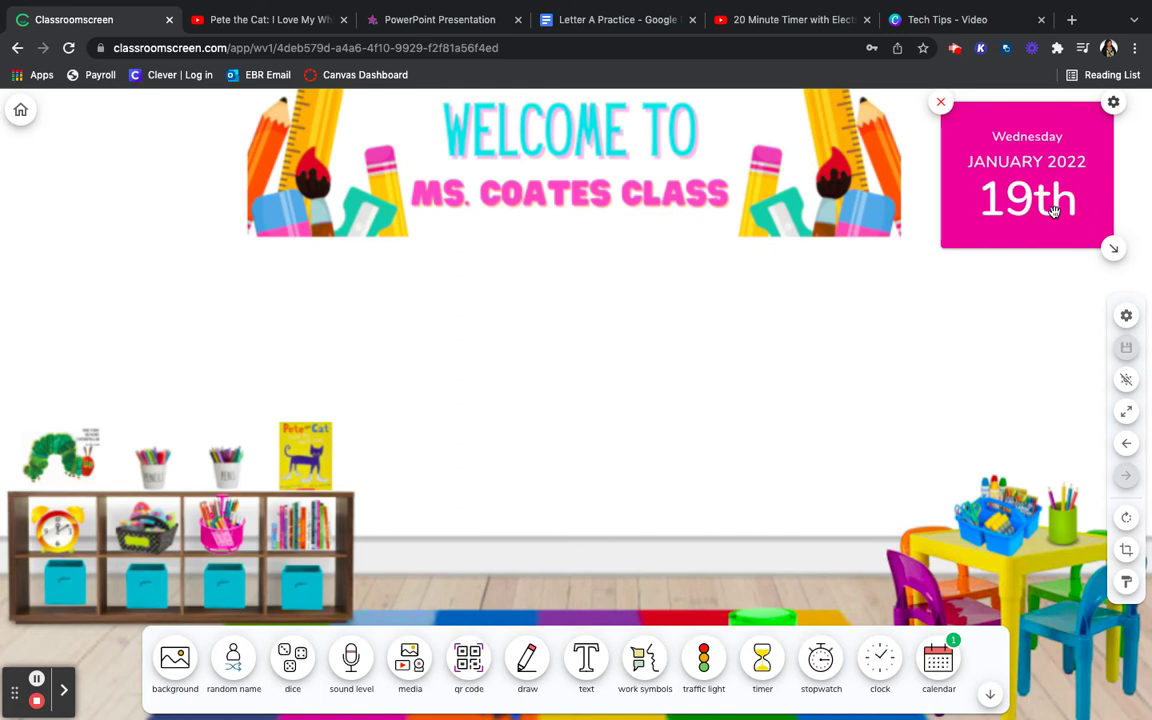
Step: Add a clock reduced to its digital time, with a red background, in the top-left corner
click(875, 667)
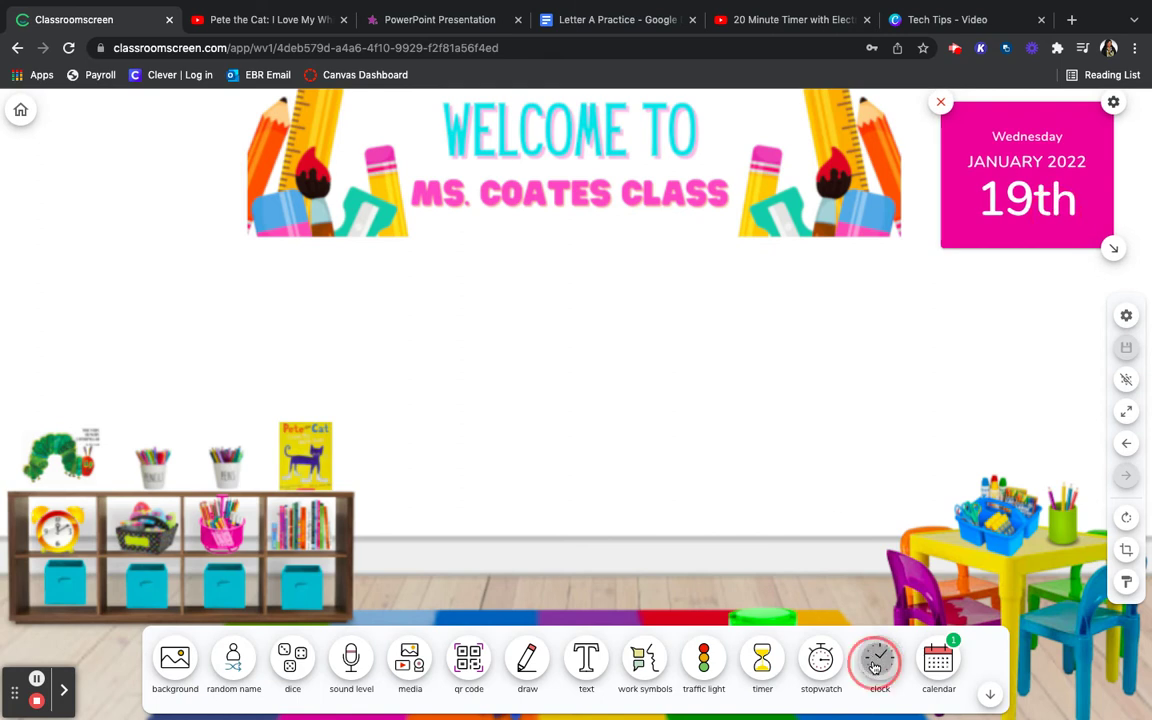
drag(971, 386, 559, 502)
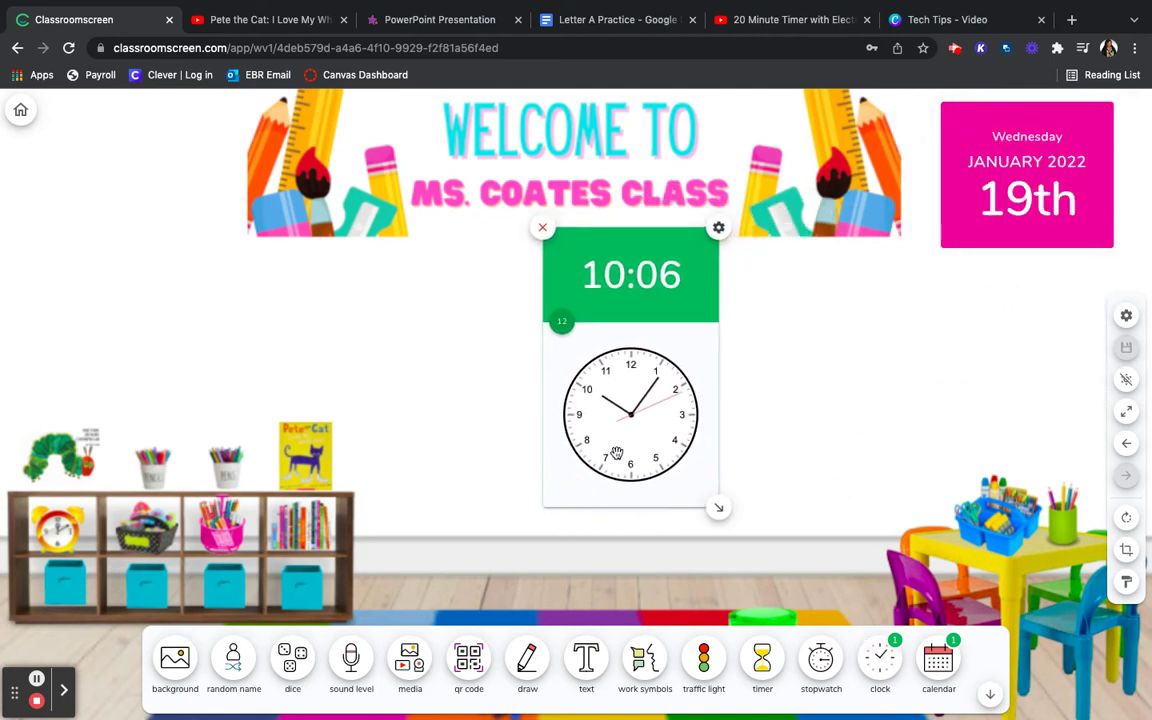
drag(720, 509, 731, 344)
click(732, 225)
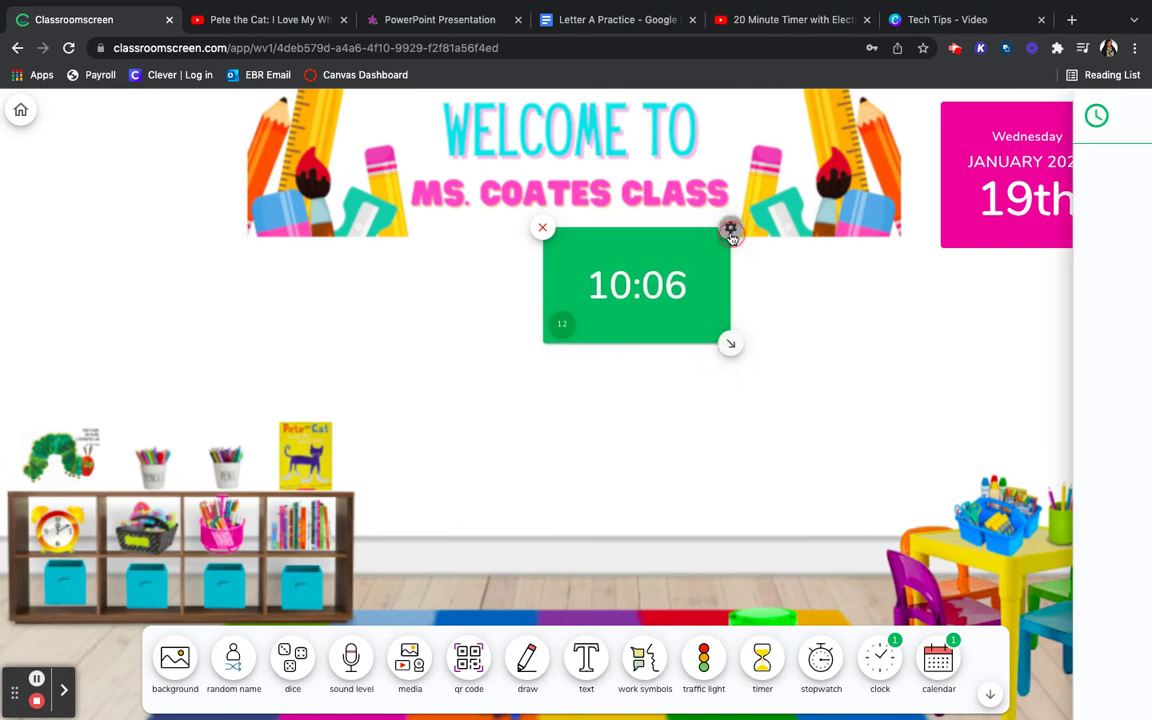
click(942, 665)
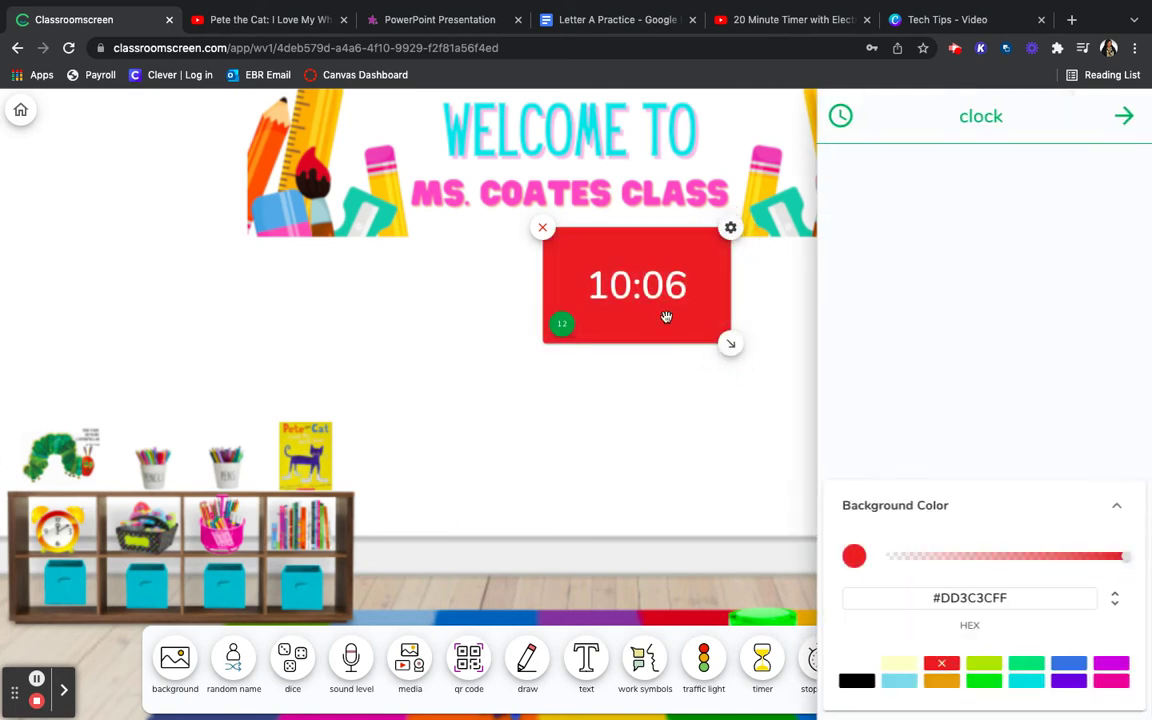
drag(659, 305, 150, 196)
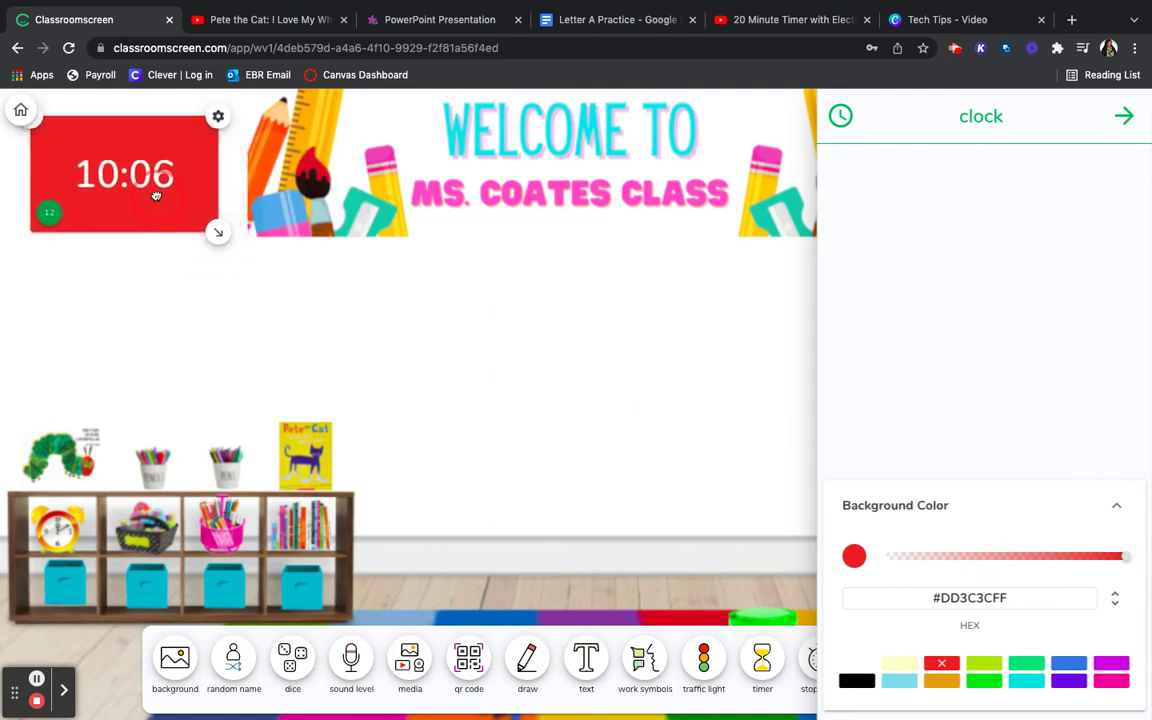
click(528, 385)
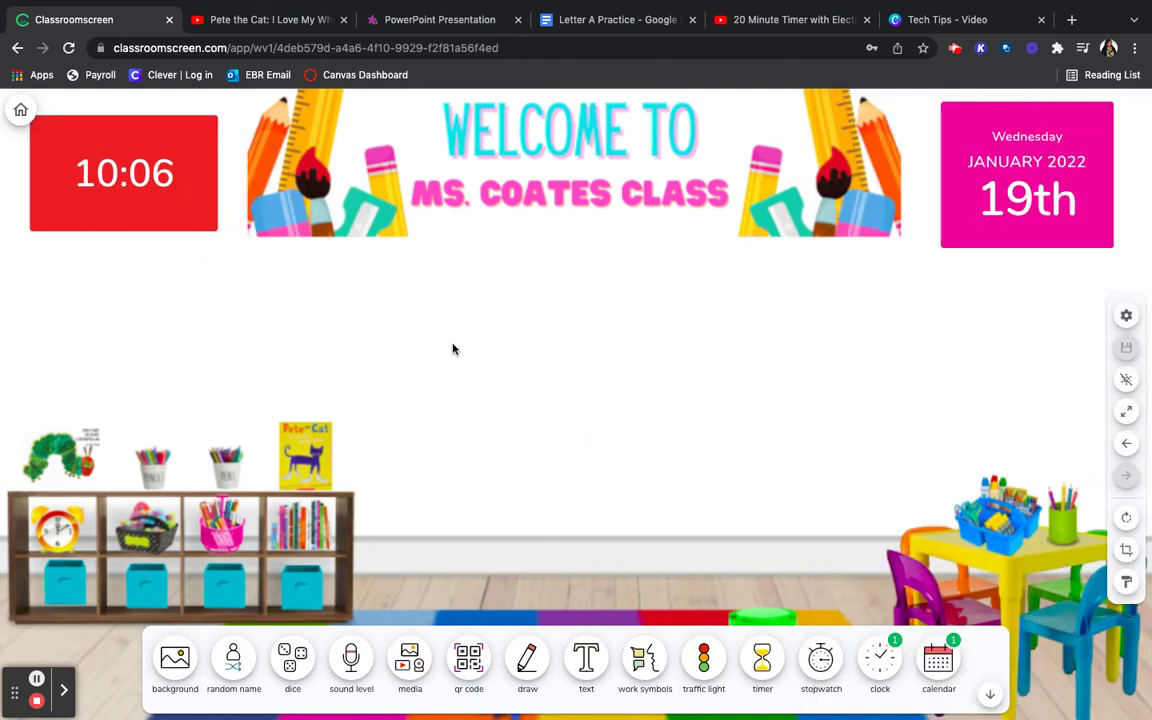
Step: Switch the clock to 12-hour time so it shows AM
mouse_move(165, 205)
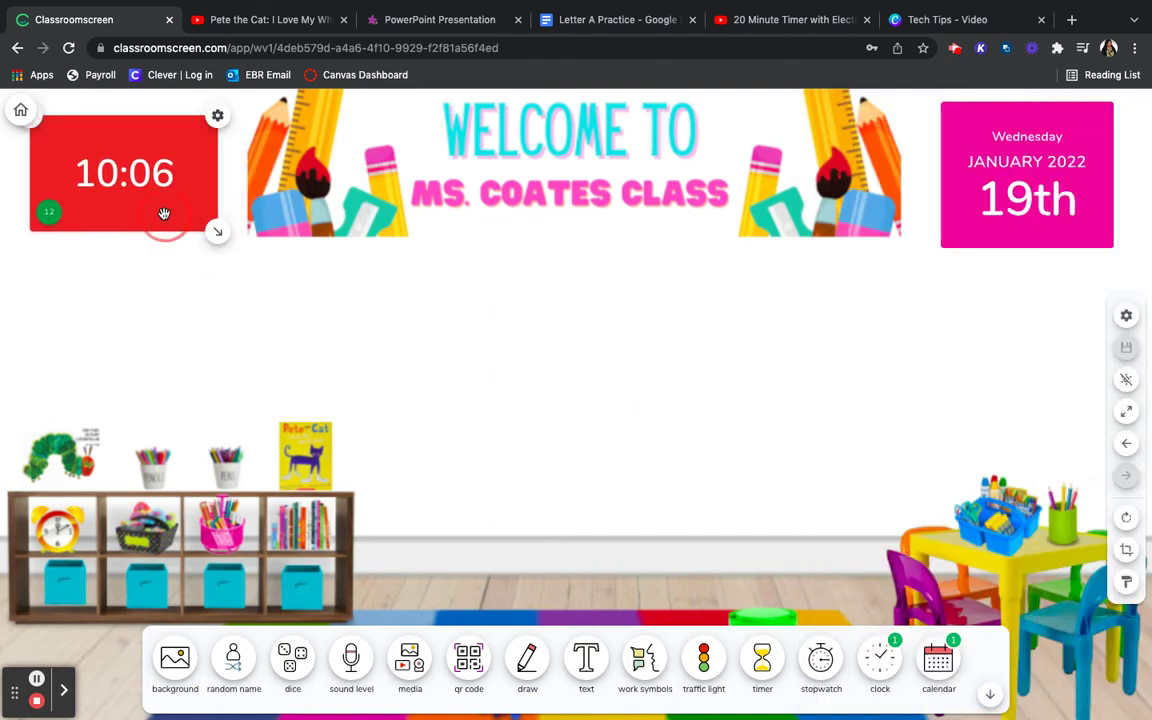
click(215, 116)
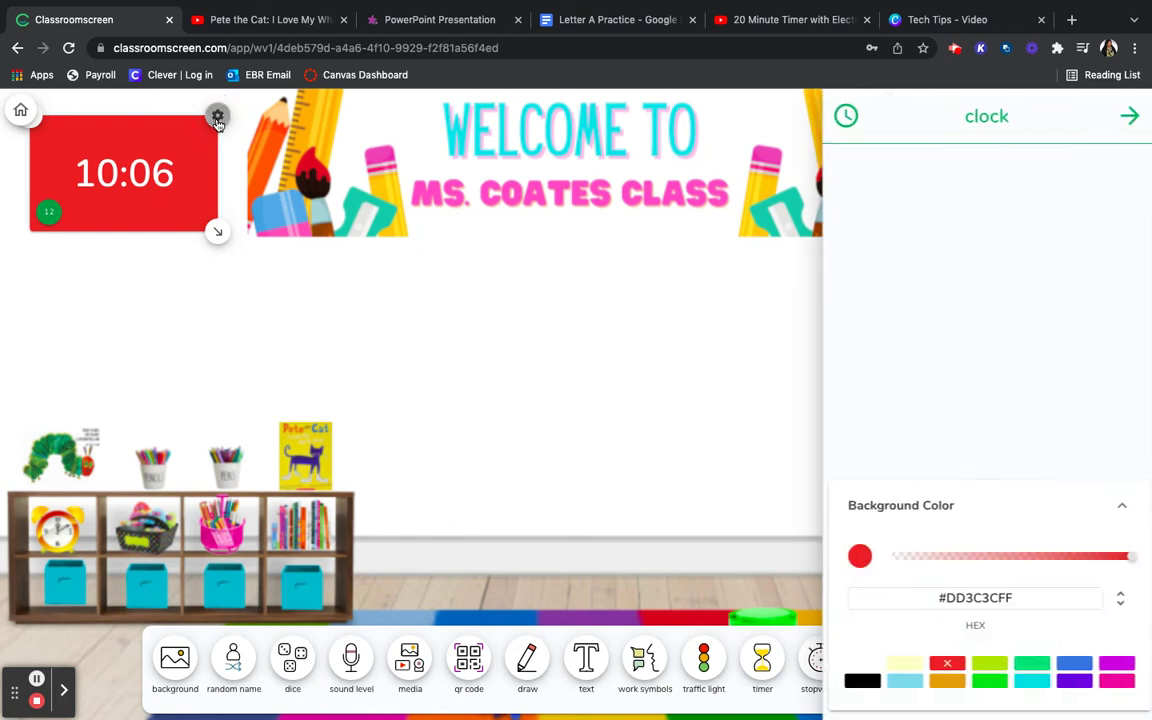
click(52, 216)
click(331, 299)
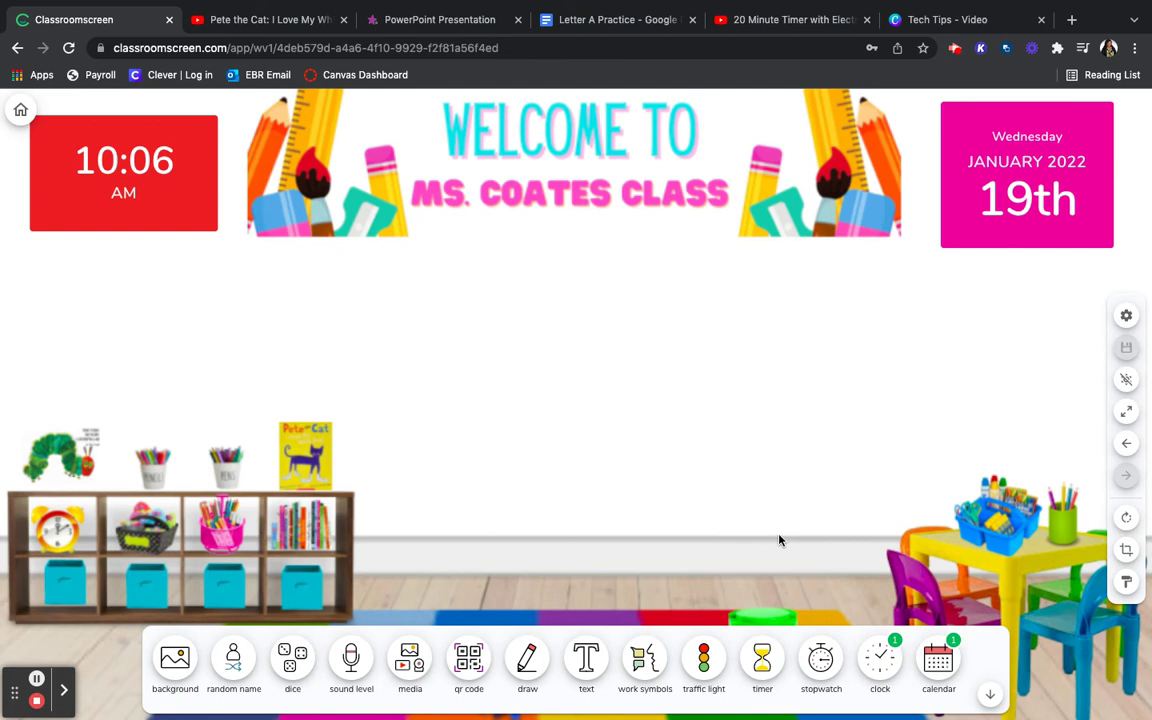
Step: Add a countdown timer and set it to 25:00
click(762, 658)
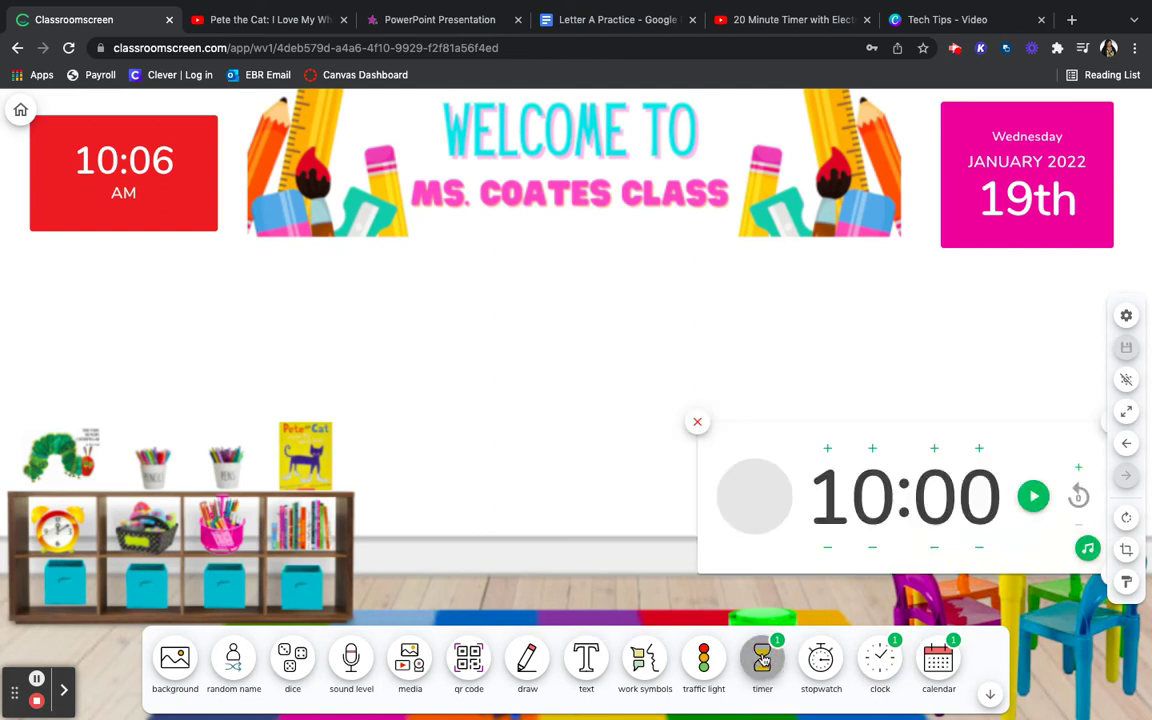
drag(786, 438, 745, 303)
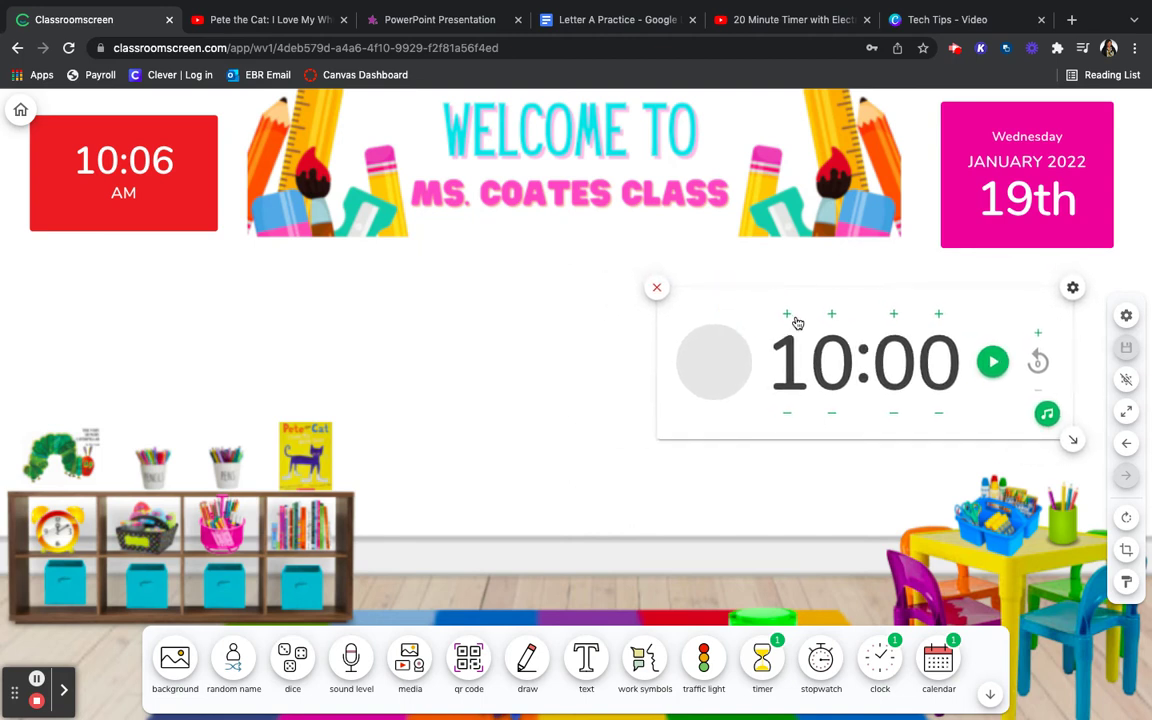
click(788, 315)
click(831, 316)
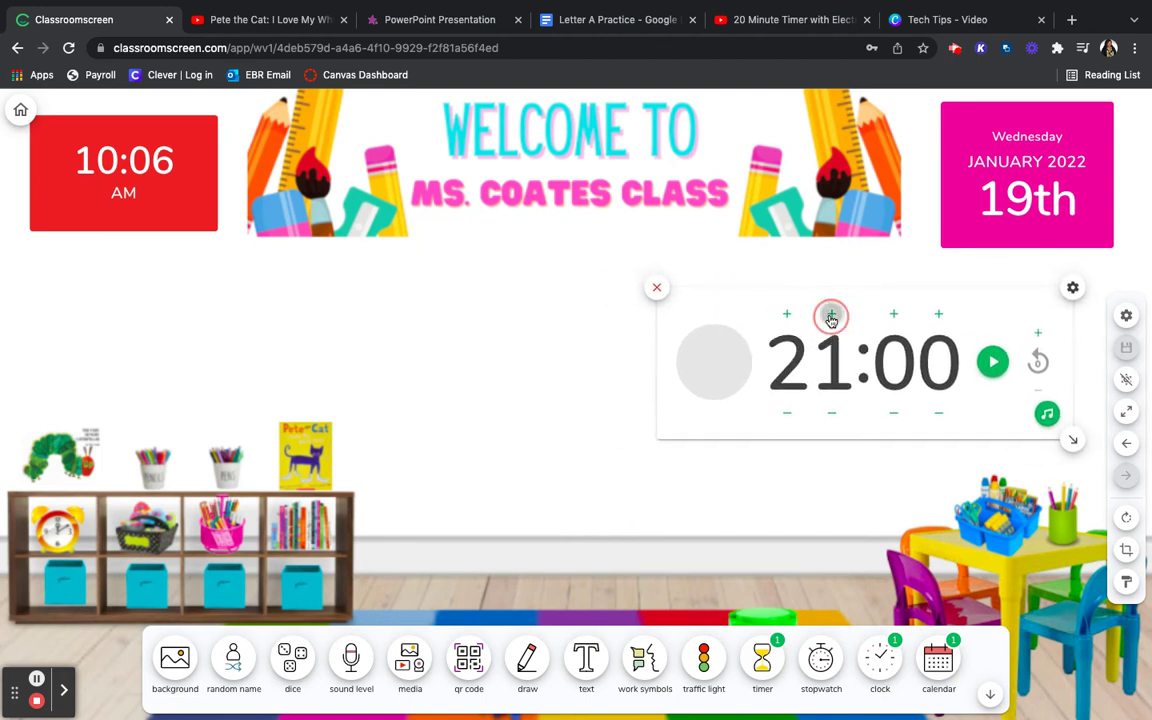
click(831, 316)
click(831, 316)
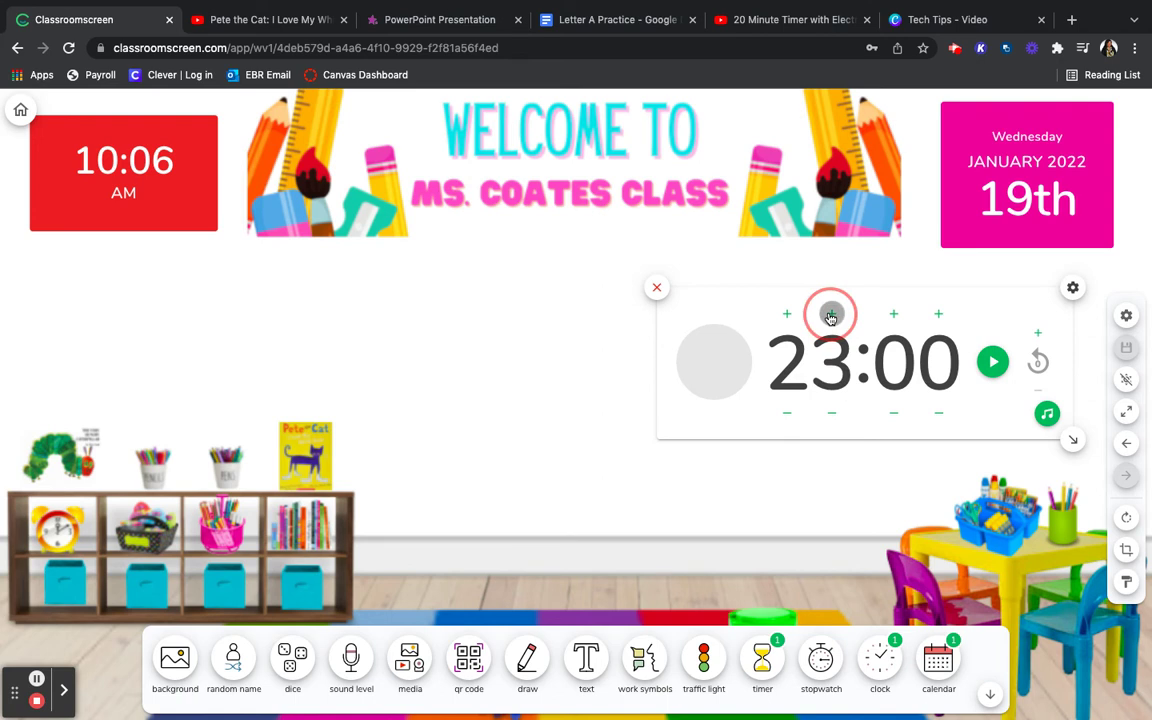
click(831, 316)
click(831, 316)
Step: Shrink the timer, give it a cyan #3CDDDDFF background, and place it at the right edge
drag(1072, 440, 1003, 414)
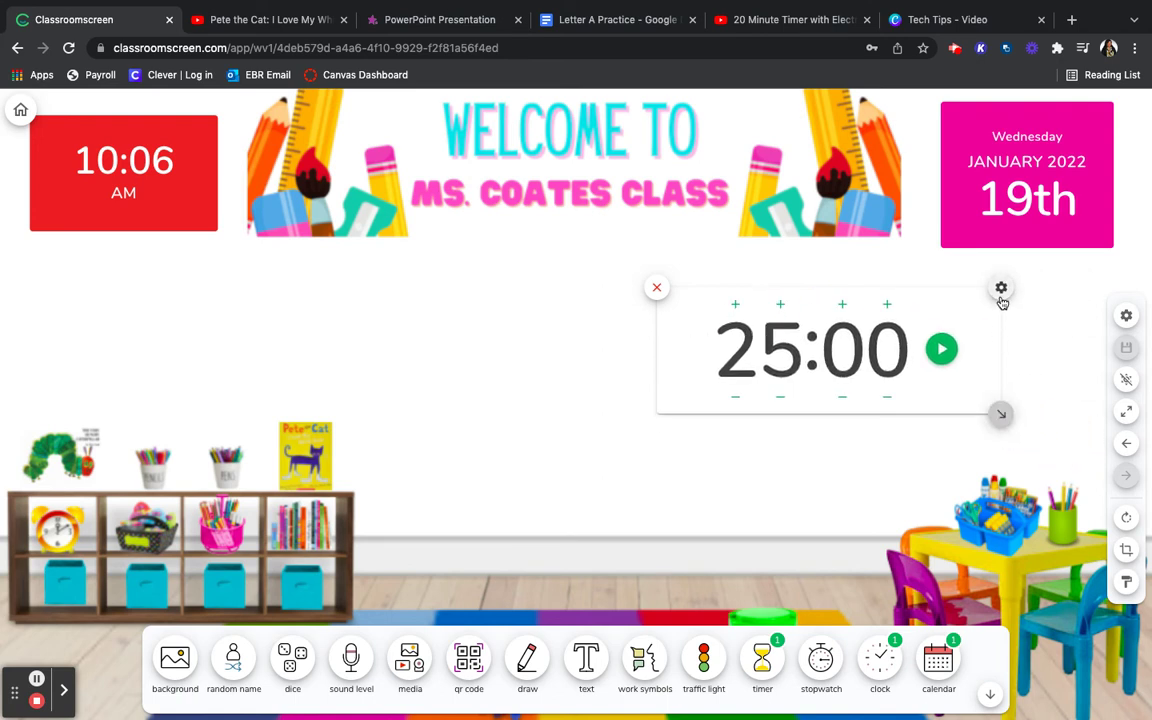
click(1001, 289)
click(1026, 682)
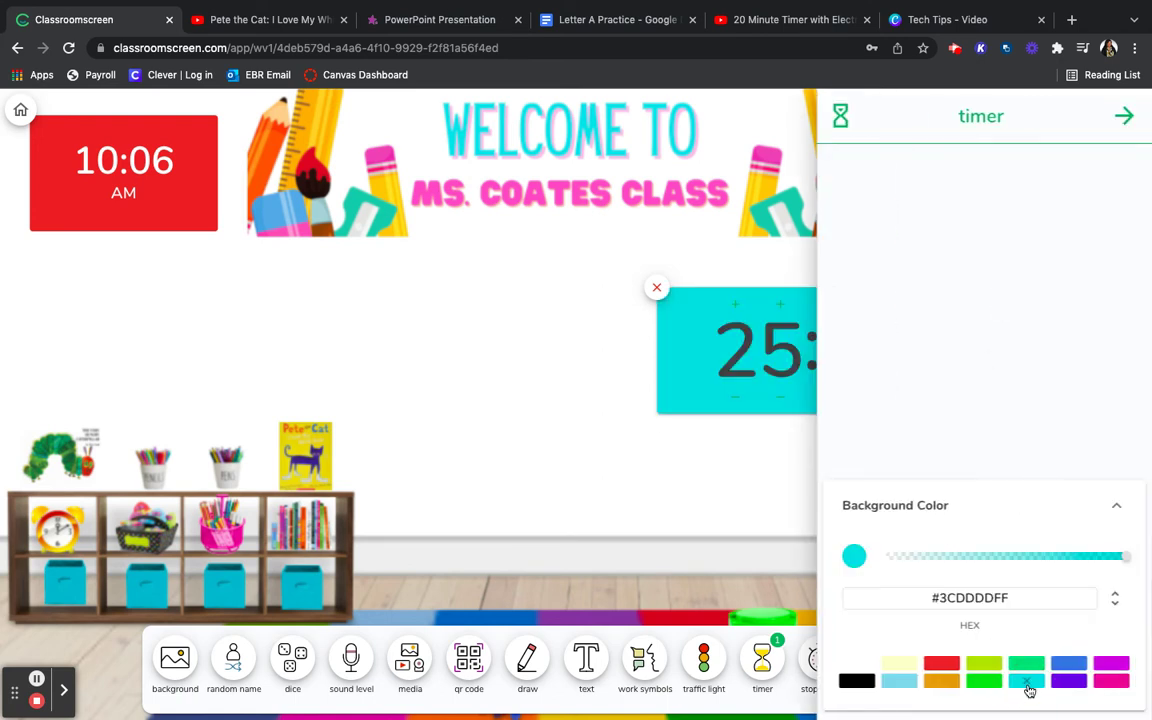
click(769, 494)
drag(972, 300, 1045, 305)
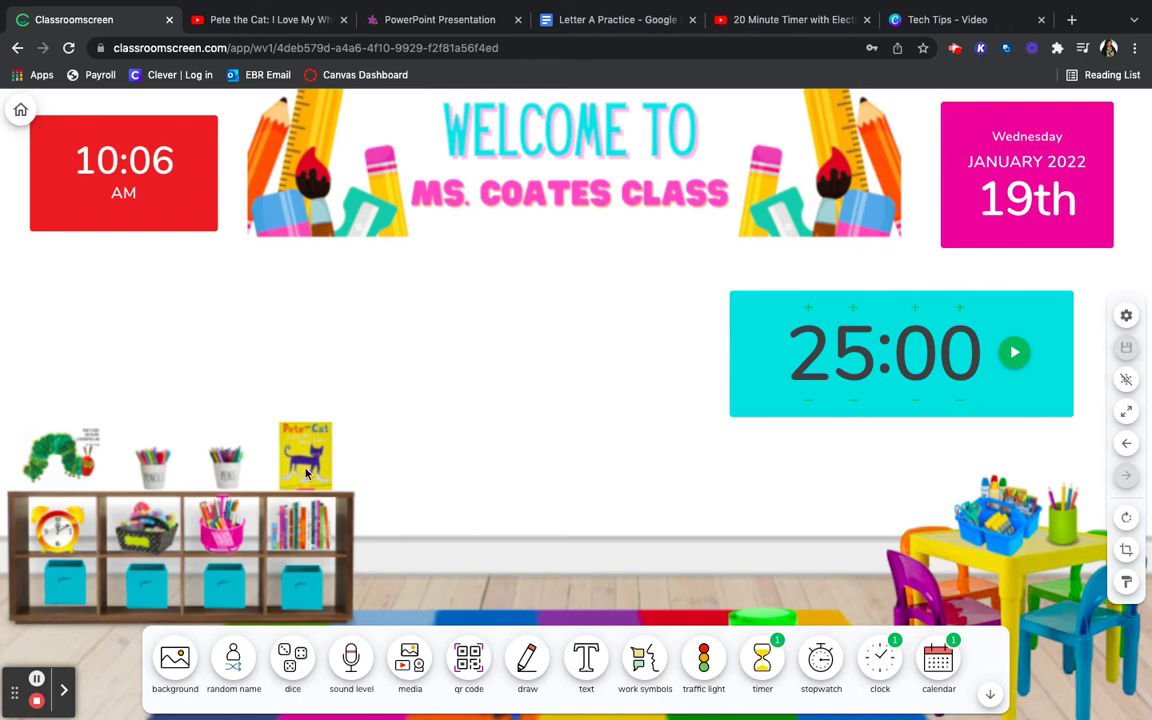
Step: Embed the Pete the Cat: I Love My White Shoes YouTube video in a media widget
click(410, 657)
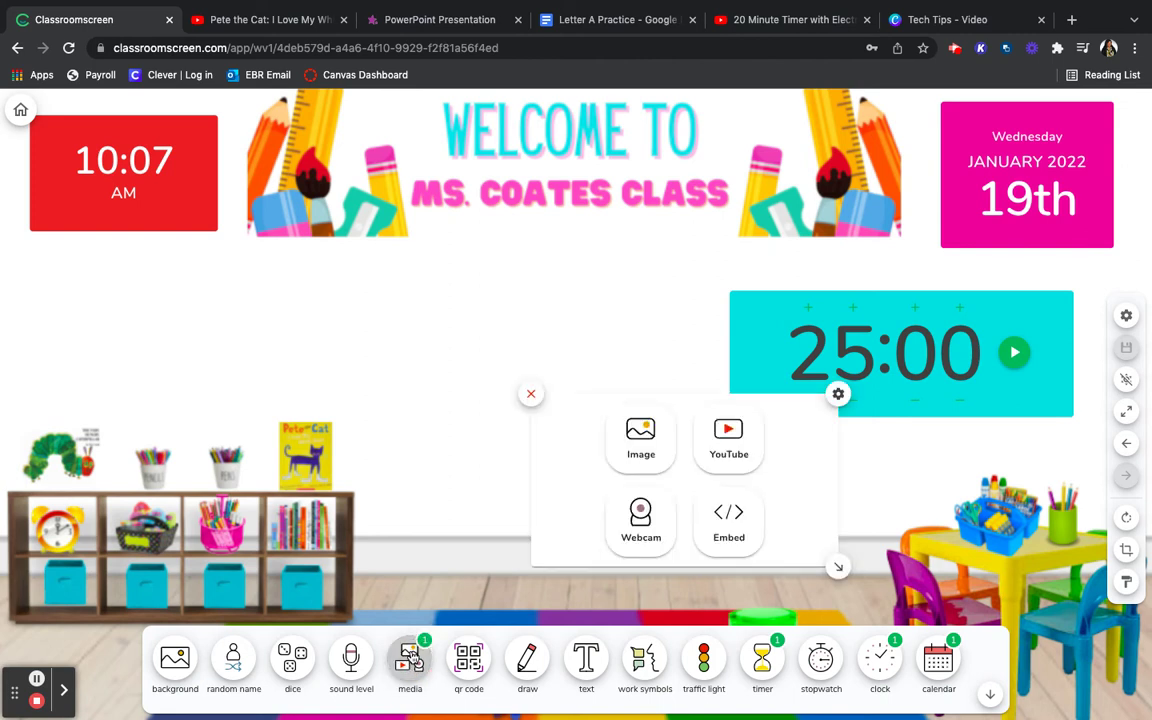
click(730, 447)
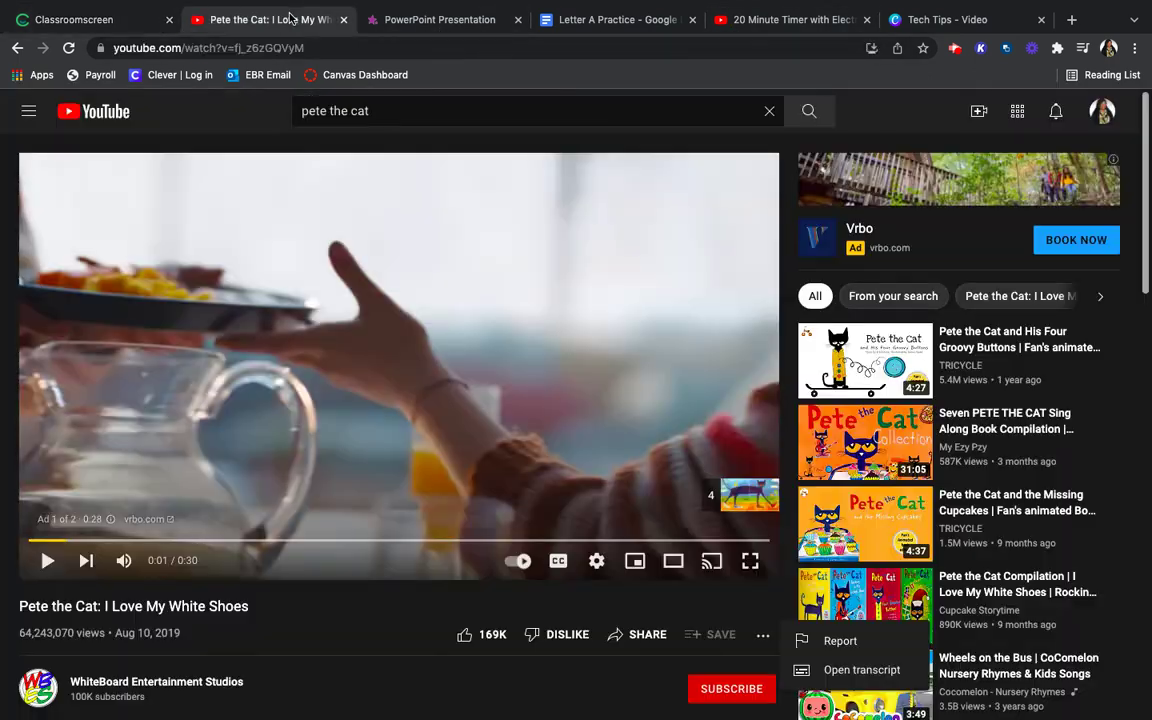
click(268, 19)
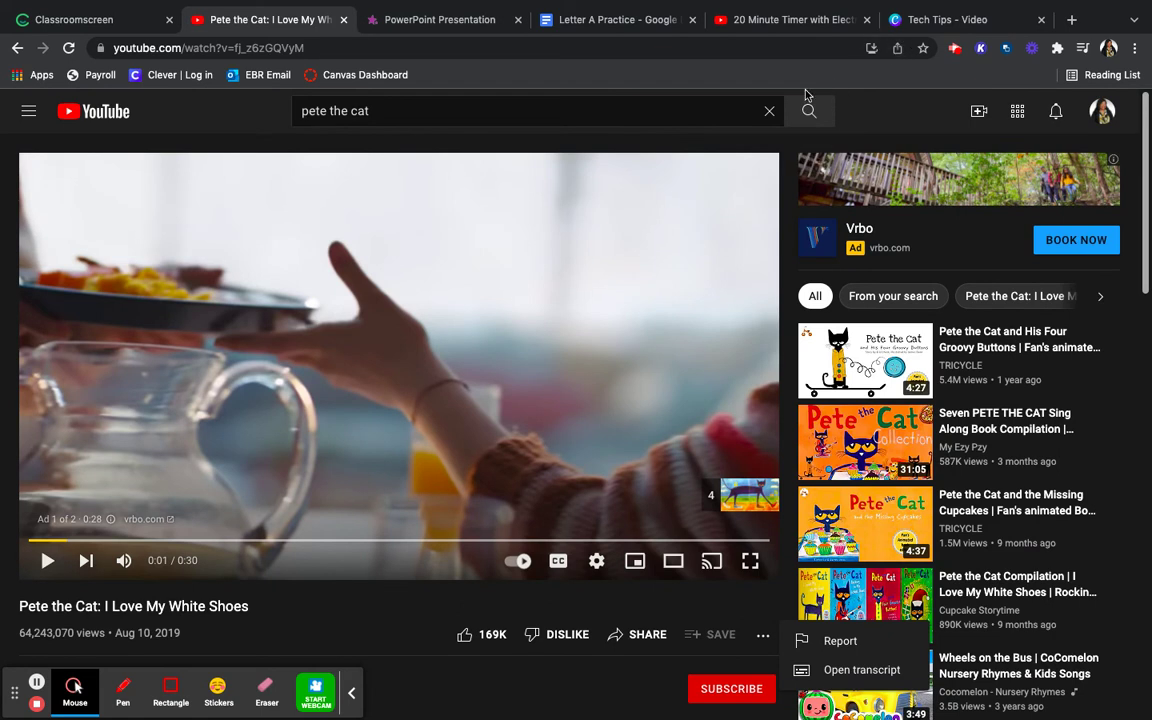
click(98, 26)
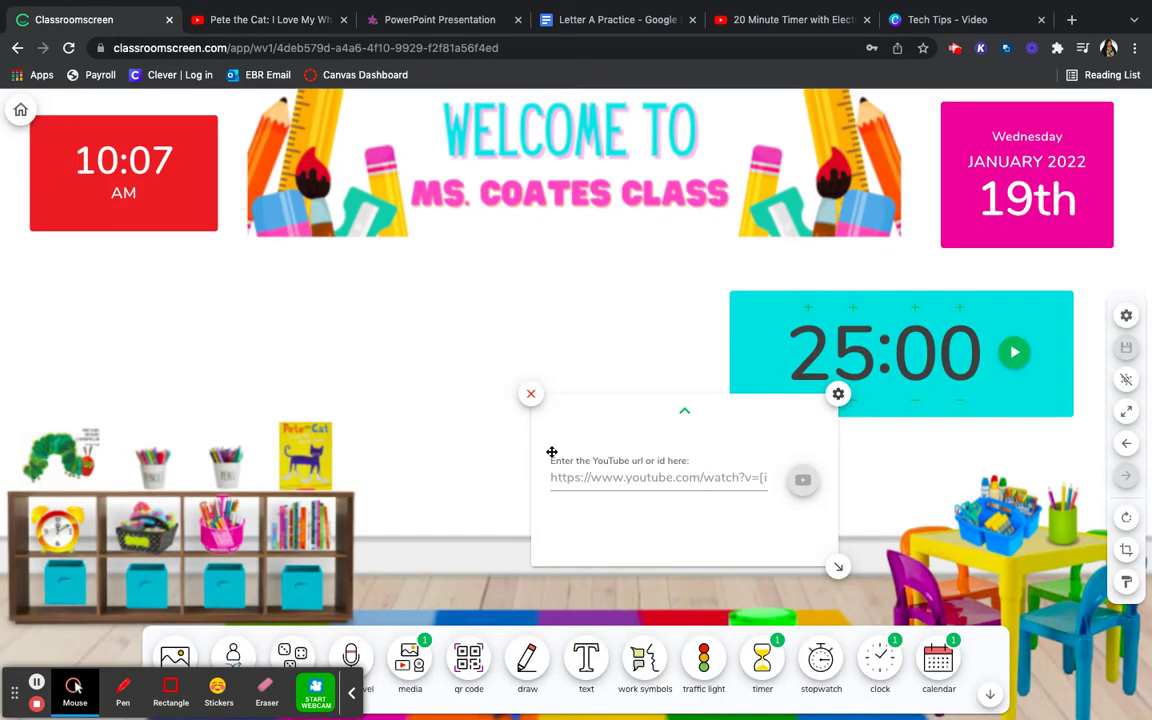
click(580, 480)
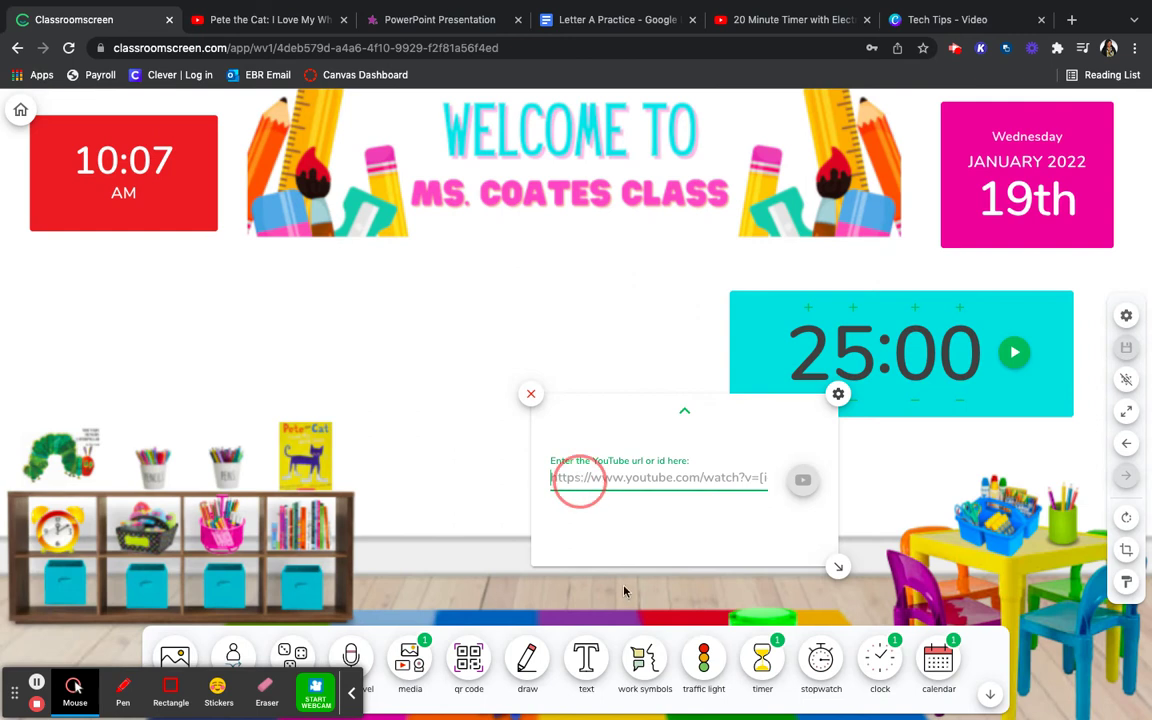
text(https://www.youtube.com/watch?v=tJ_z6zSQVyM)
click(803, 480)
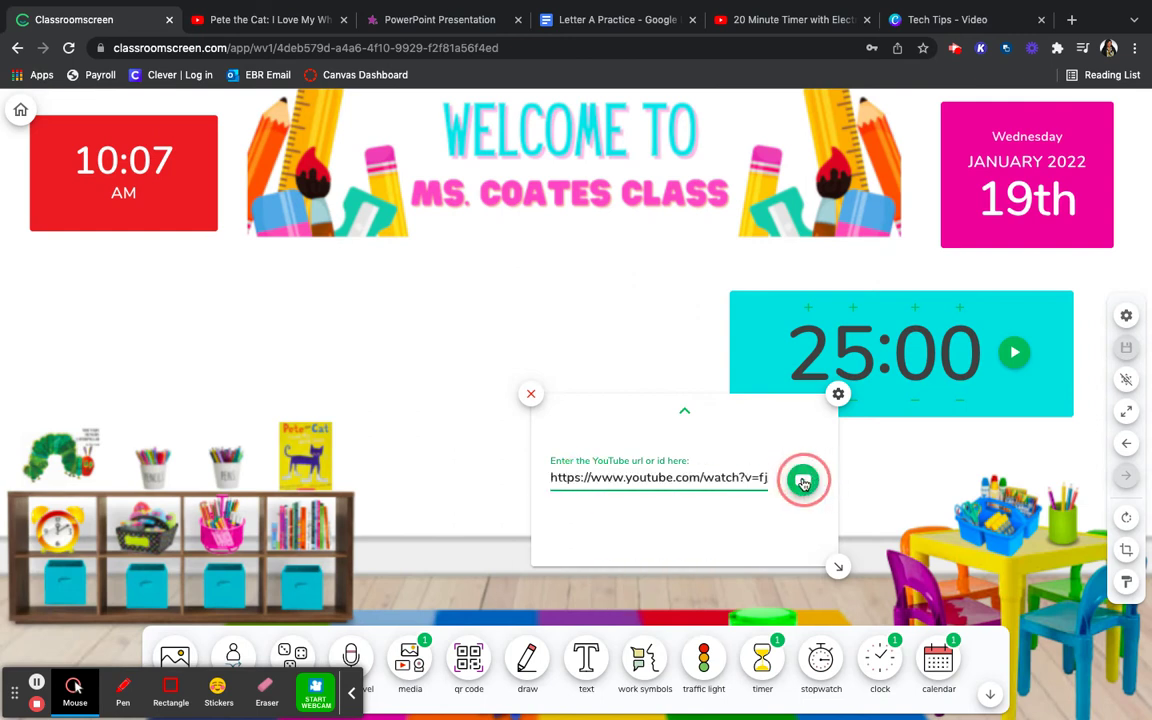
Step: Shrink the video, move it top-left above the bookshelf, and leave it paused
drag(838, 567, 745, 517)
click(546, 400)
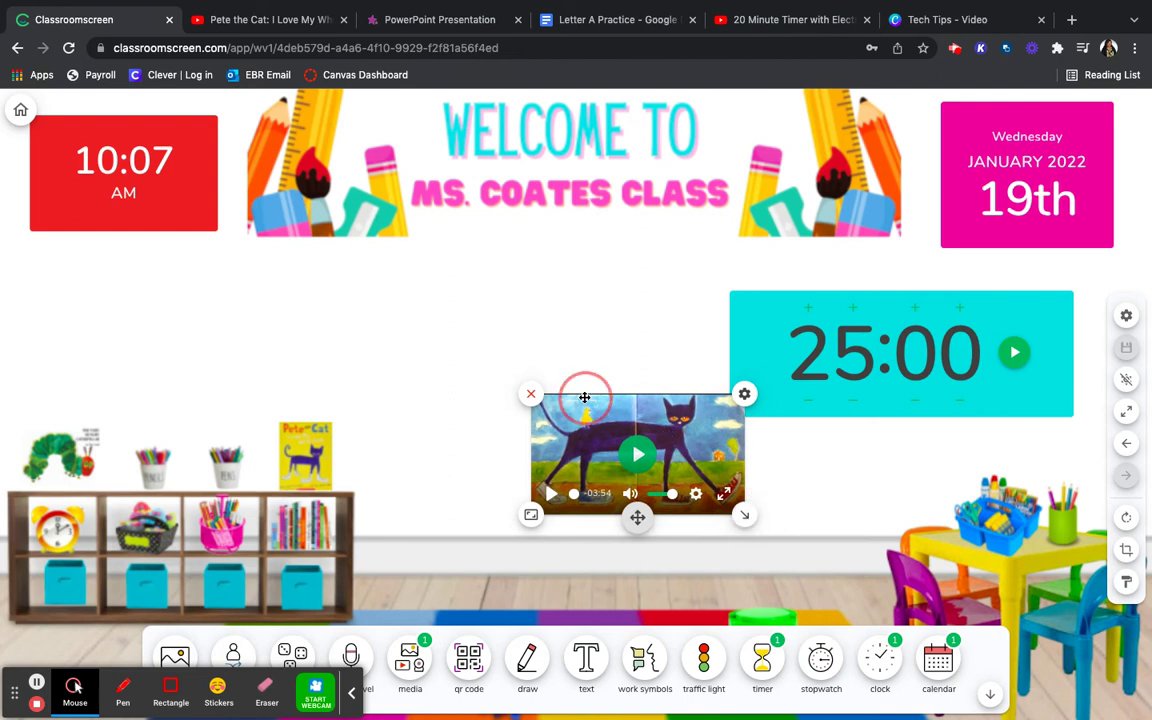
drag(637, 517, 307, 411)
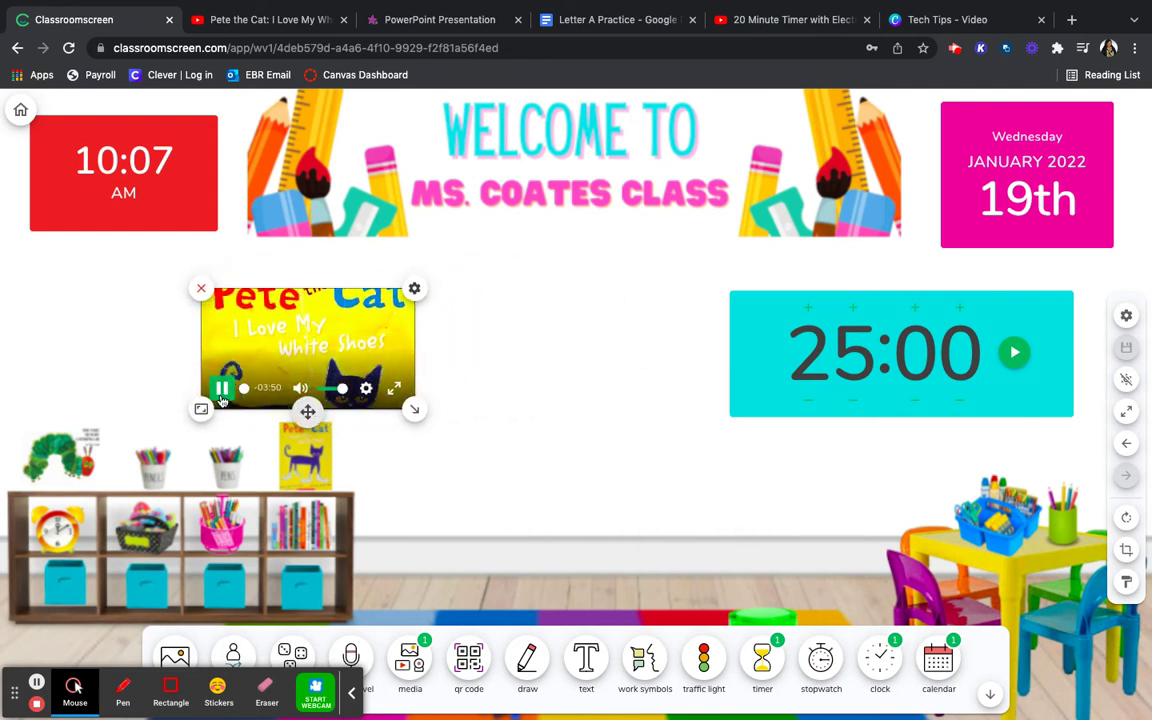
click(222, 389)
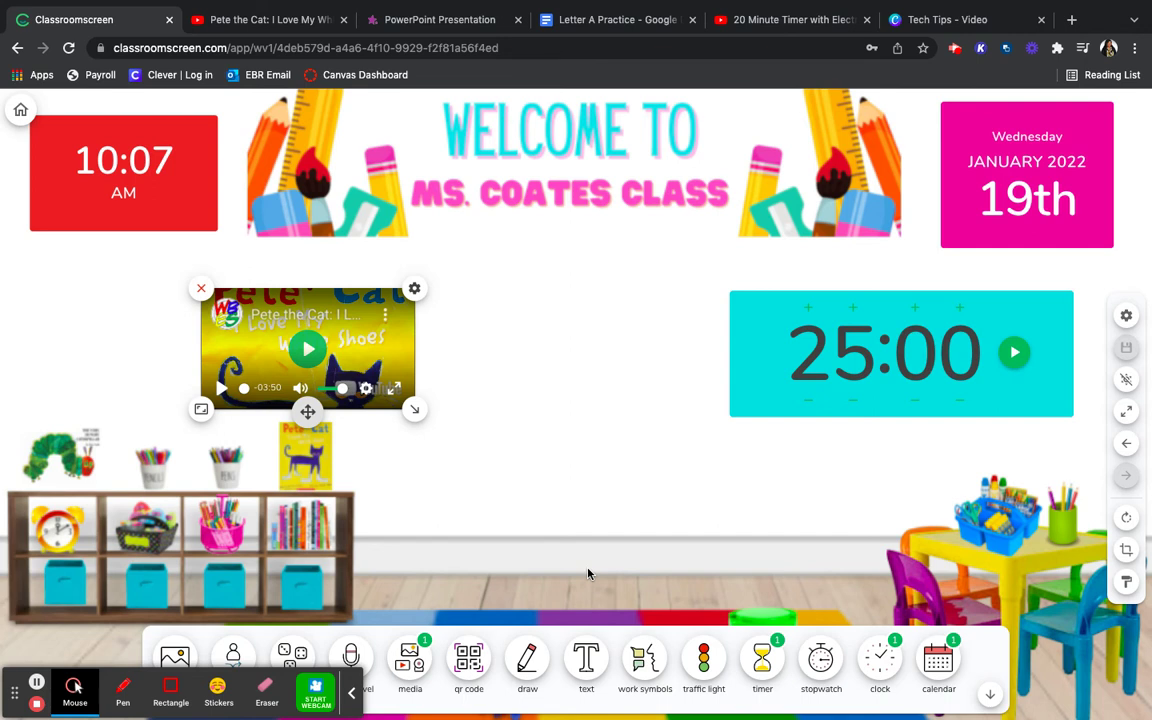
Step: Add a QR code widget, shrink it, and place it below the welcome banner
click(472, 658)
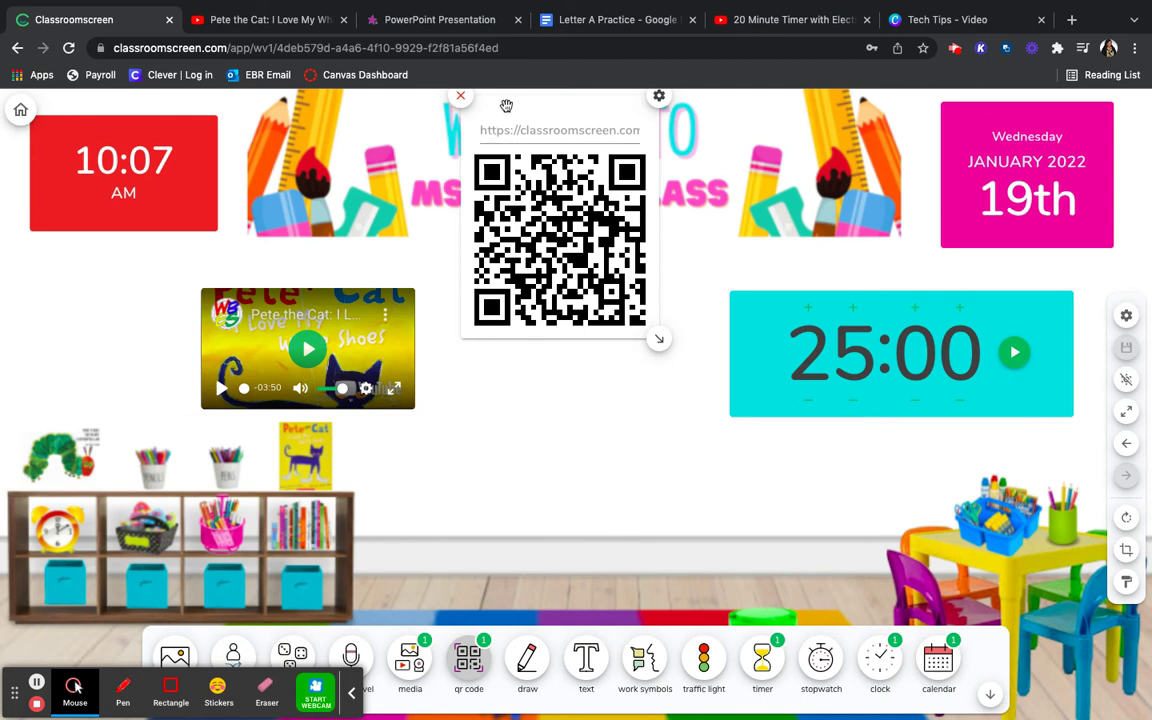
click(507, 268)
drag(507, 268, 488, 468)
drag(639, 541, 600, 494)
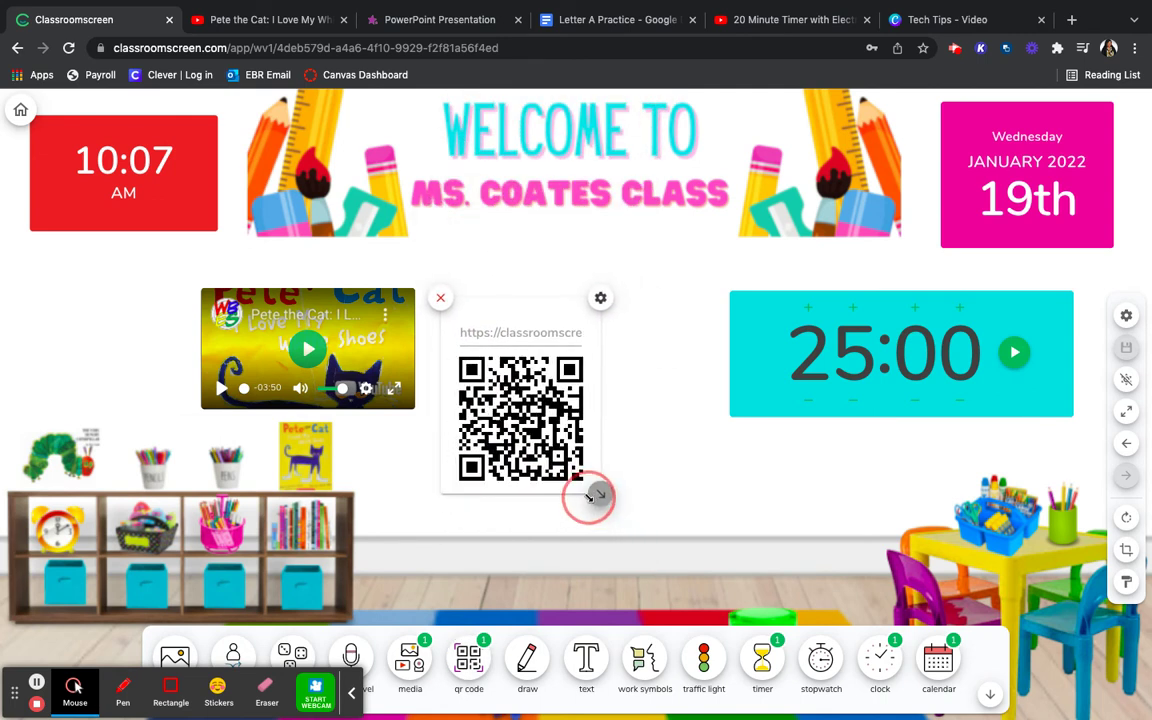
click(527, 366)
drag(520, 310, 520, 373)
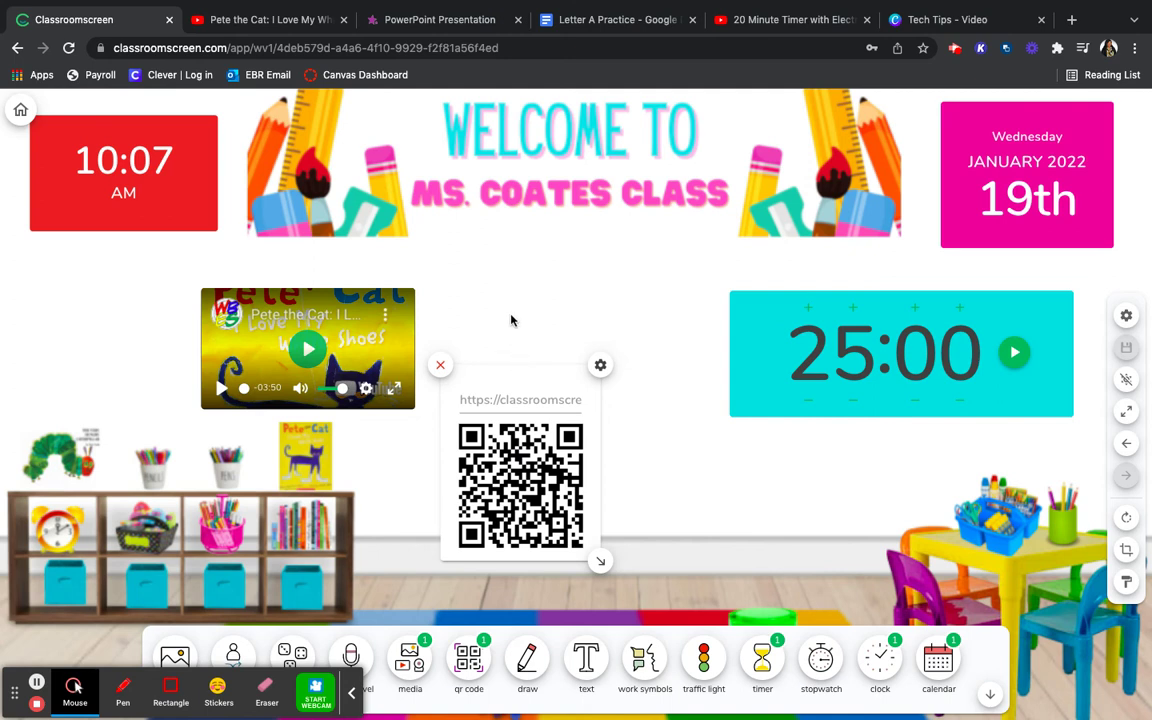
Step: Copy the Letter A Practice document link and select the QR code's existing link
click(614, 20)
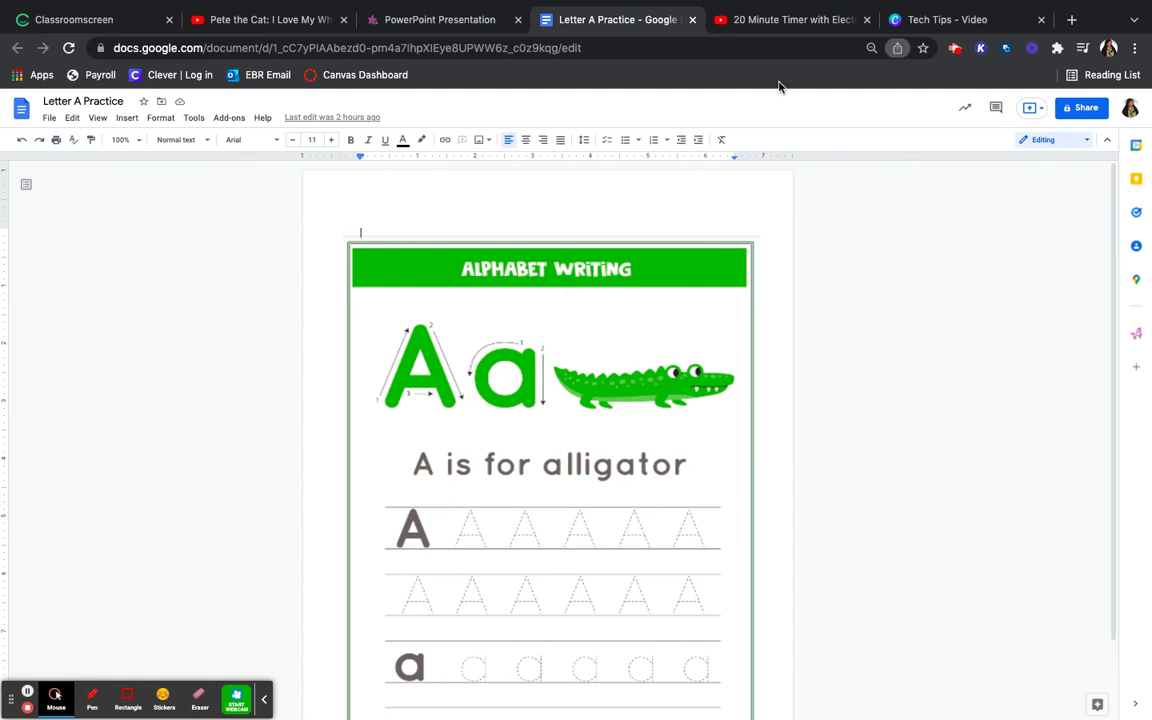
click(75, 19)
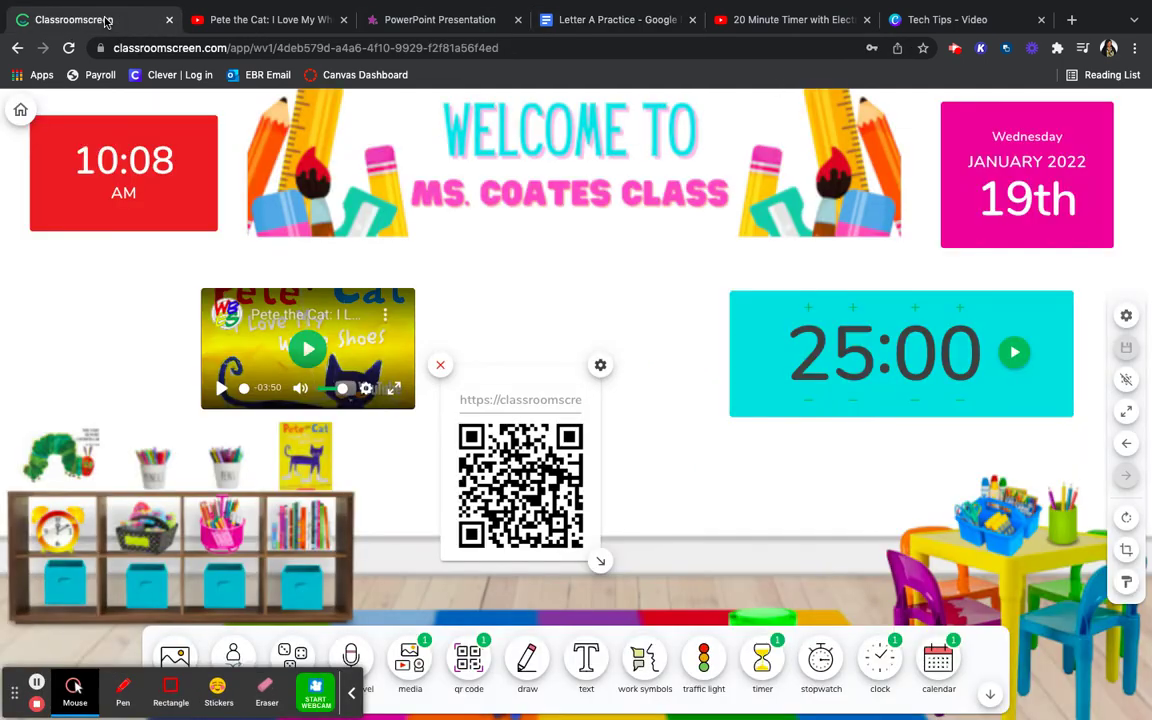
click(513, 393)
click(513, 396)
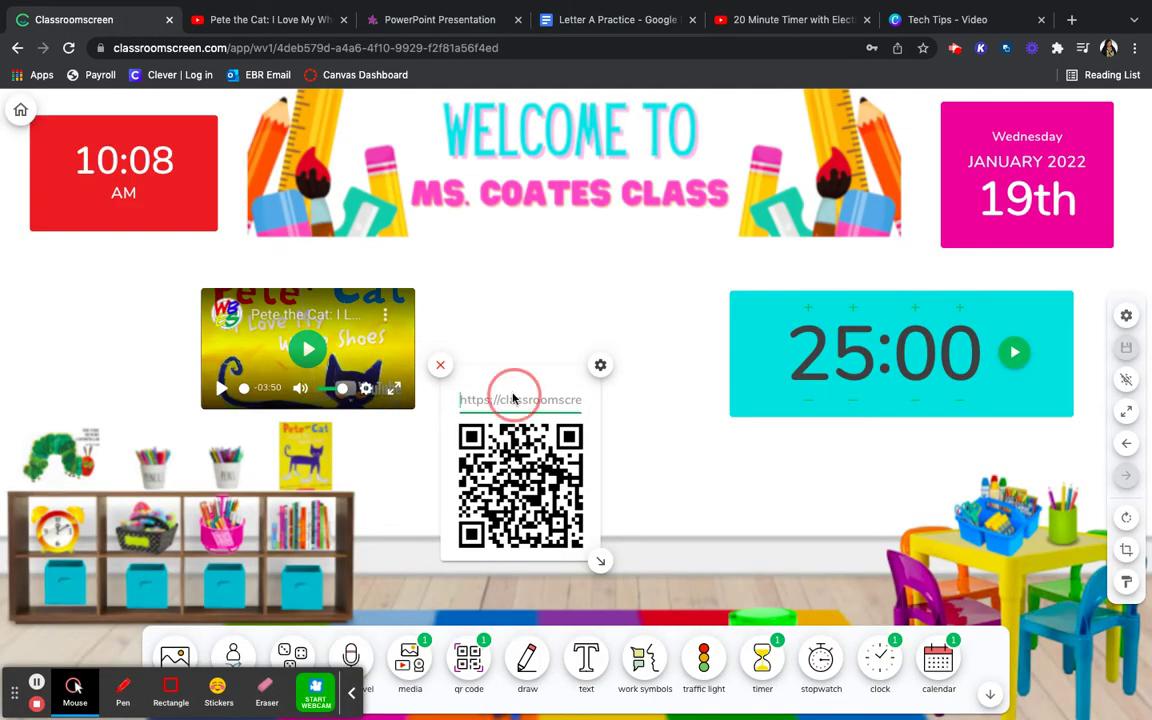
Step: Point the QR code to the Letter A Practice document and title it 'Letter A'
key(super+v)
click(560, 495)
click(600, 368)
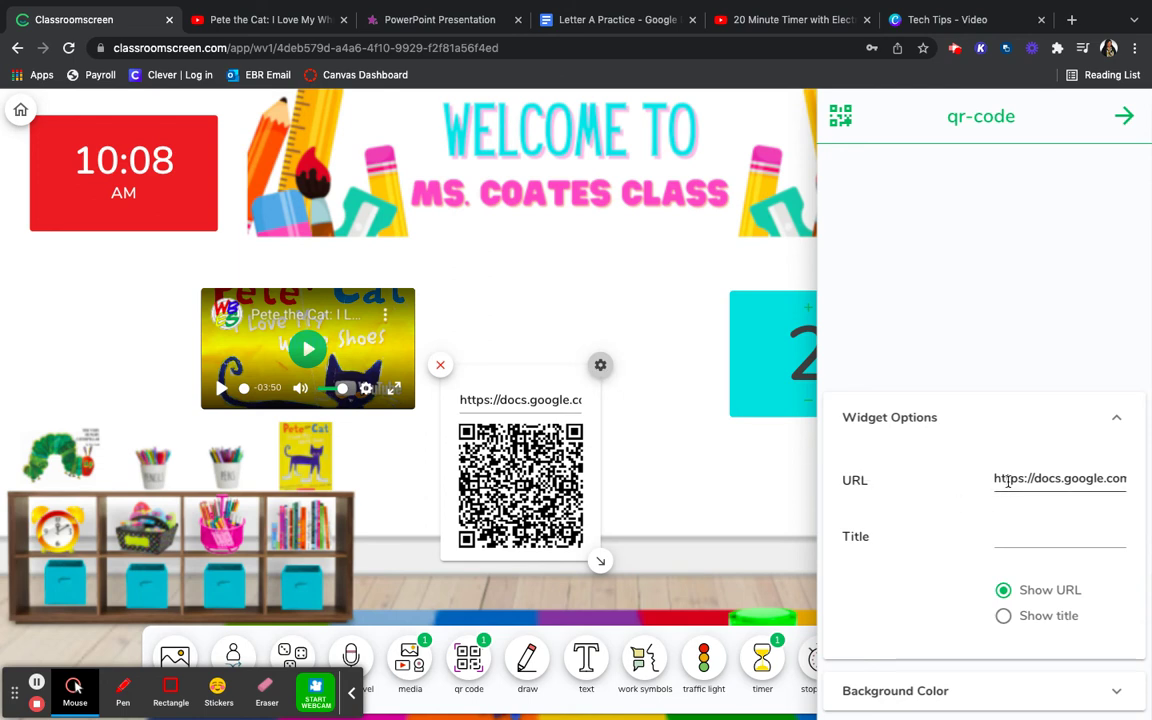
click(1024, 533)
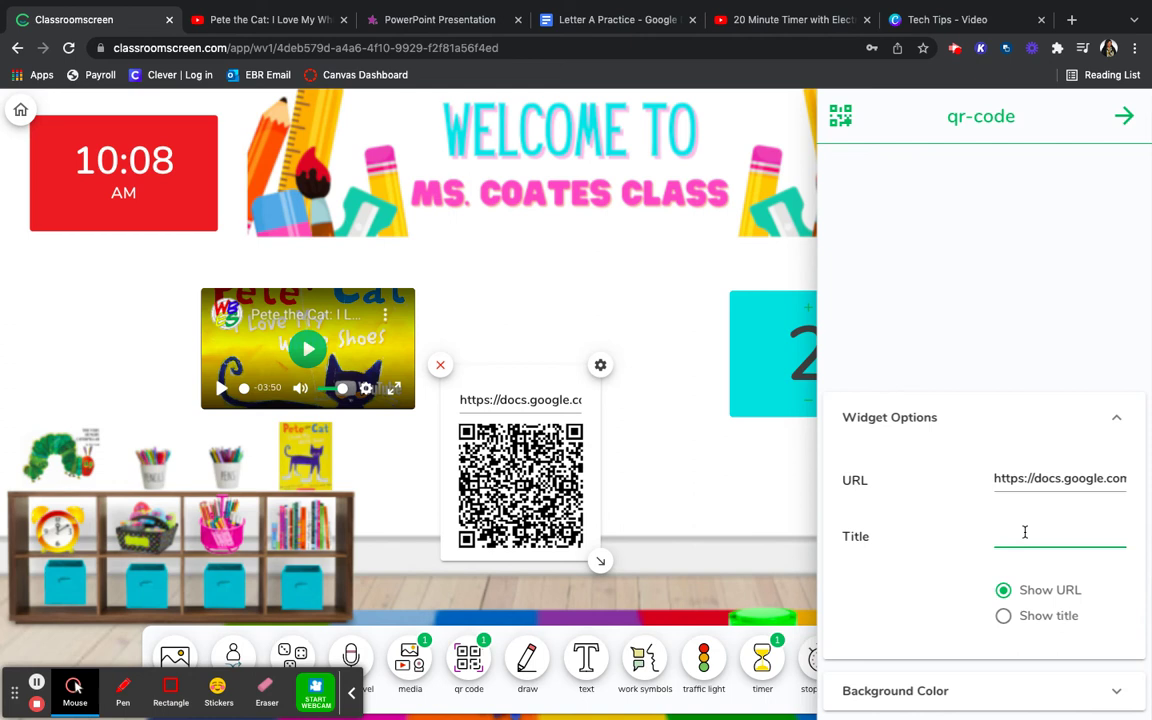
text(Pract)
key(BackSpace)
key(BackSpace)
key(BackSpace)
key(BackSpace)
key(BackSpace)
key(BackSpace)
key(BackSpace)
key(BackSpace)
text(Letter A)
Step: Show the 'Letter A' title instead of the link, on a lime #BCDD3CFF background
click(1003, 614)
click(955, 691)
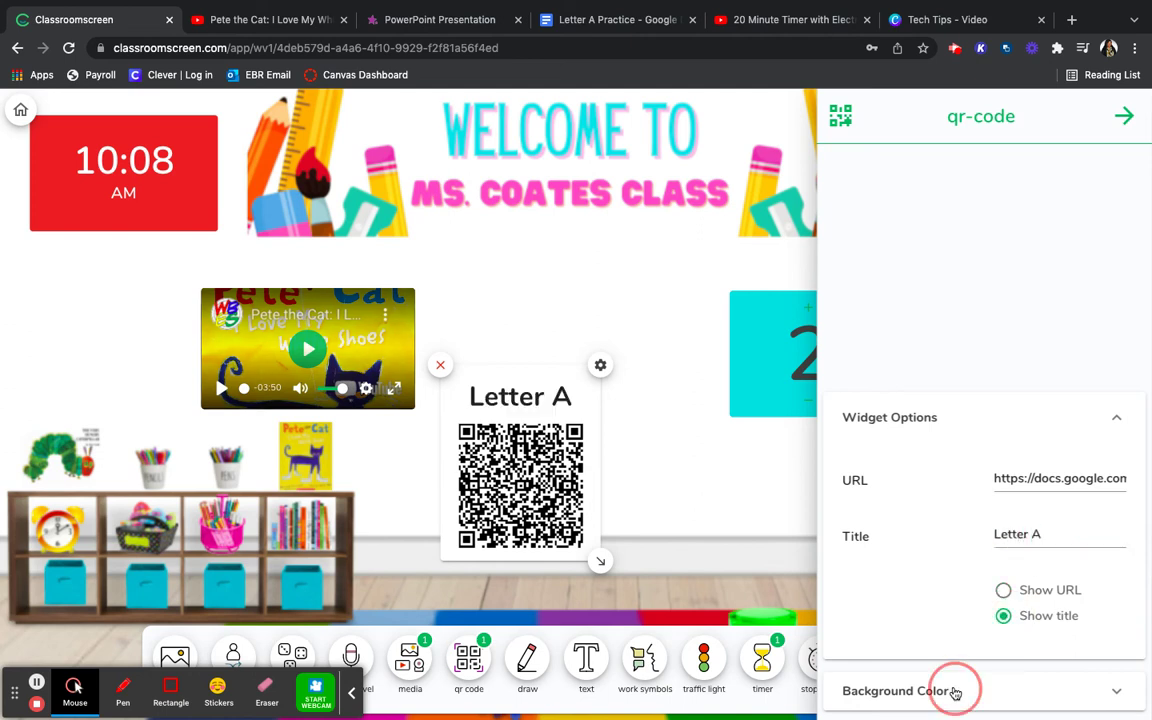
click(983, 662)
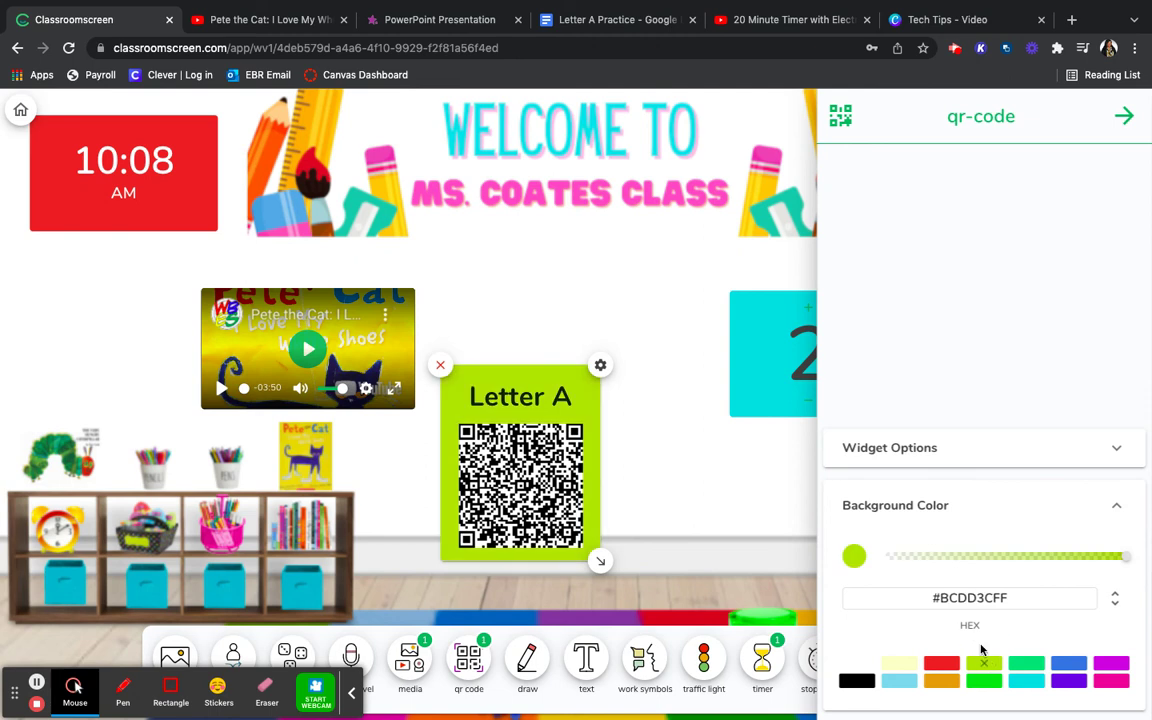
click(1124, 117)
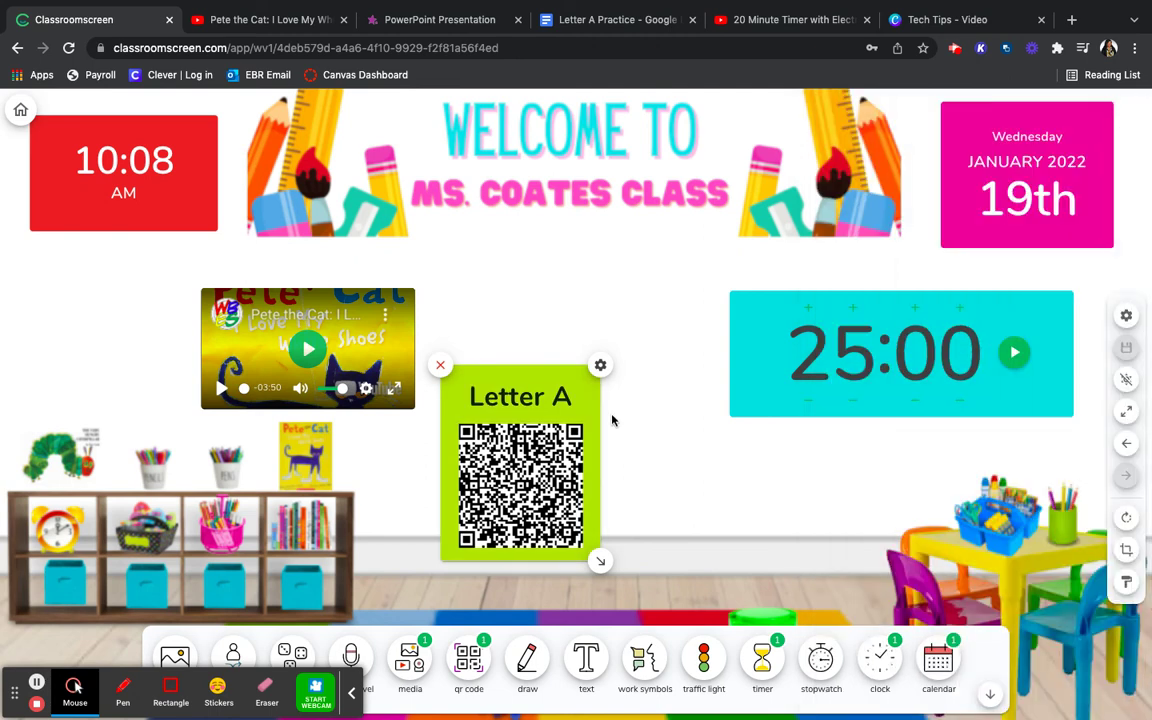
Step: Shift the video and Letter A code left, pause the video, nudge the timer right, add another QR code
drag(397, 306, 337, 301)
drag(476, 366, 438, 374)
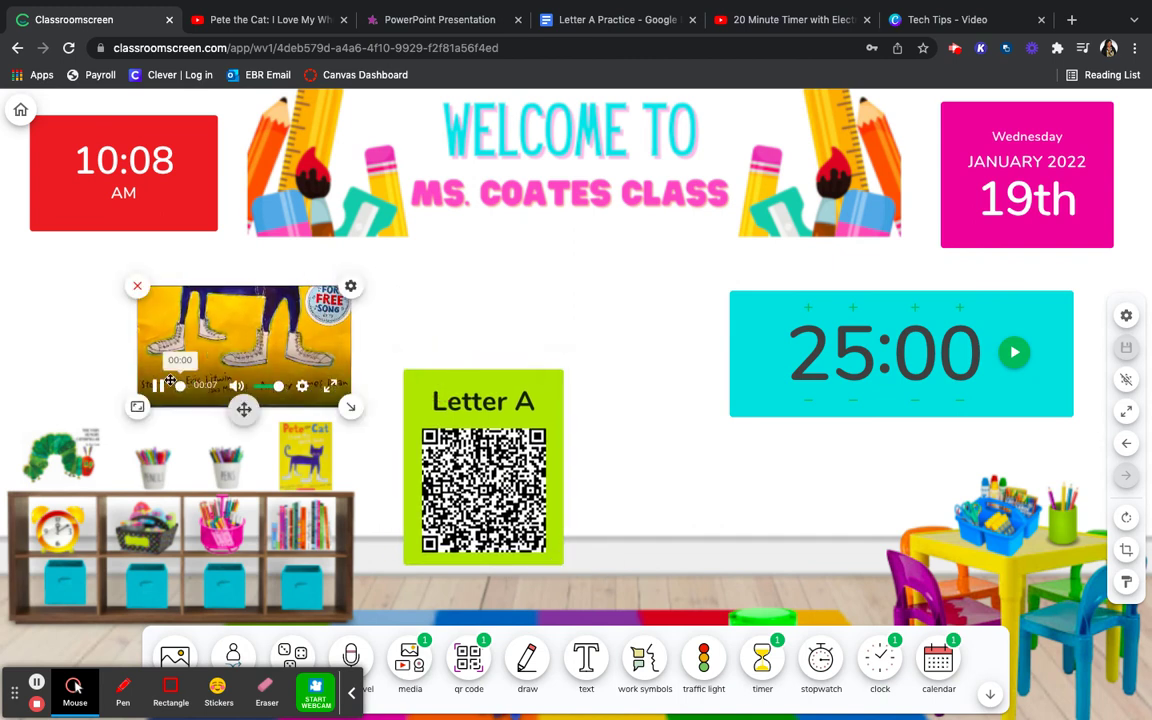
click(166, 384)
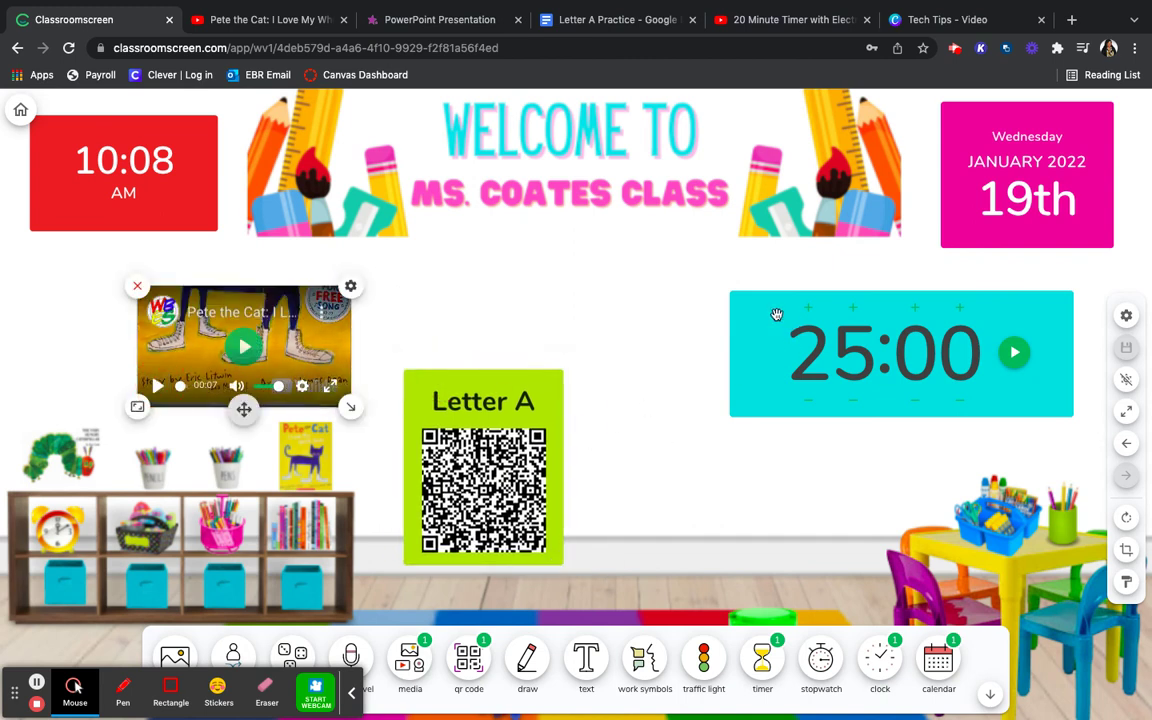
drag(753, 306, 784, 301)
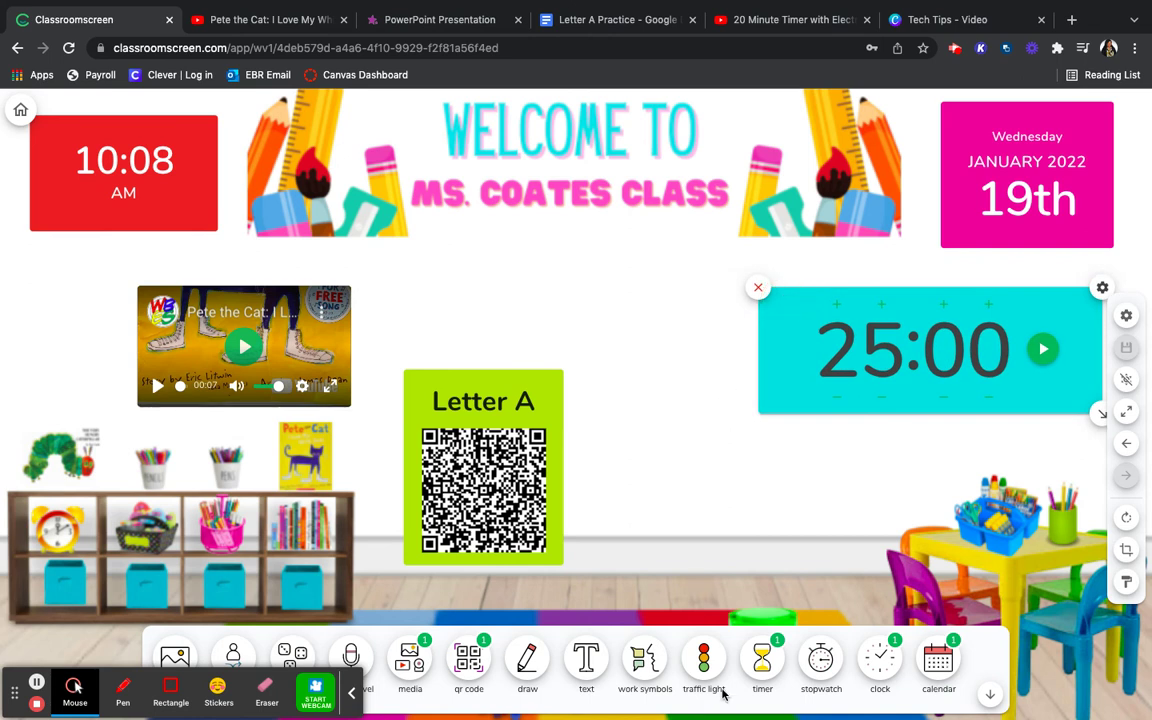
click(472, 662)
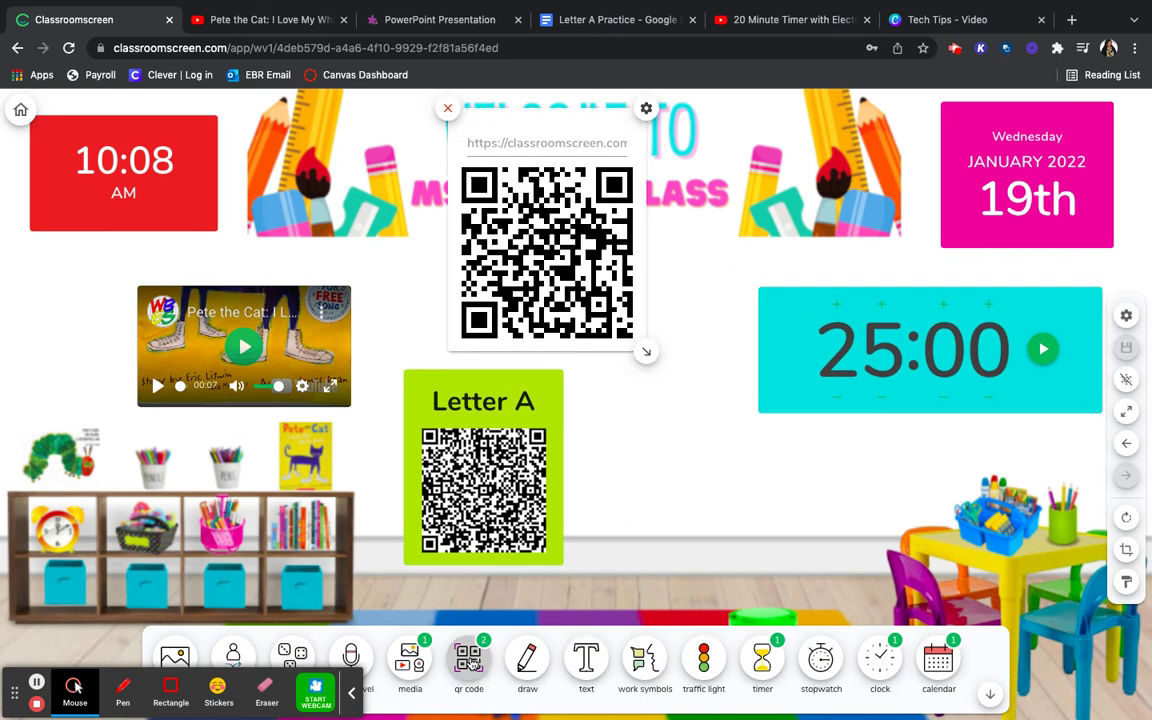
Step: Shrink the second QR code and line it up beside the Letter A code
click(560, 118)
drag(560, 118, 697, 342)
drag(783, 582, 745, 545)
click(675, 356)
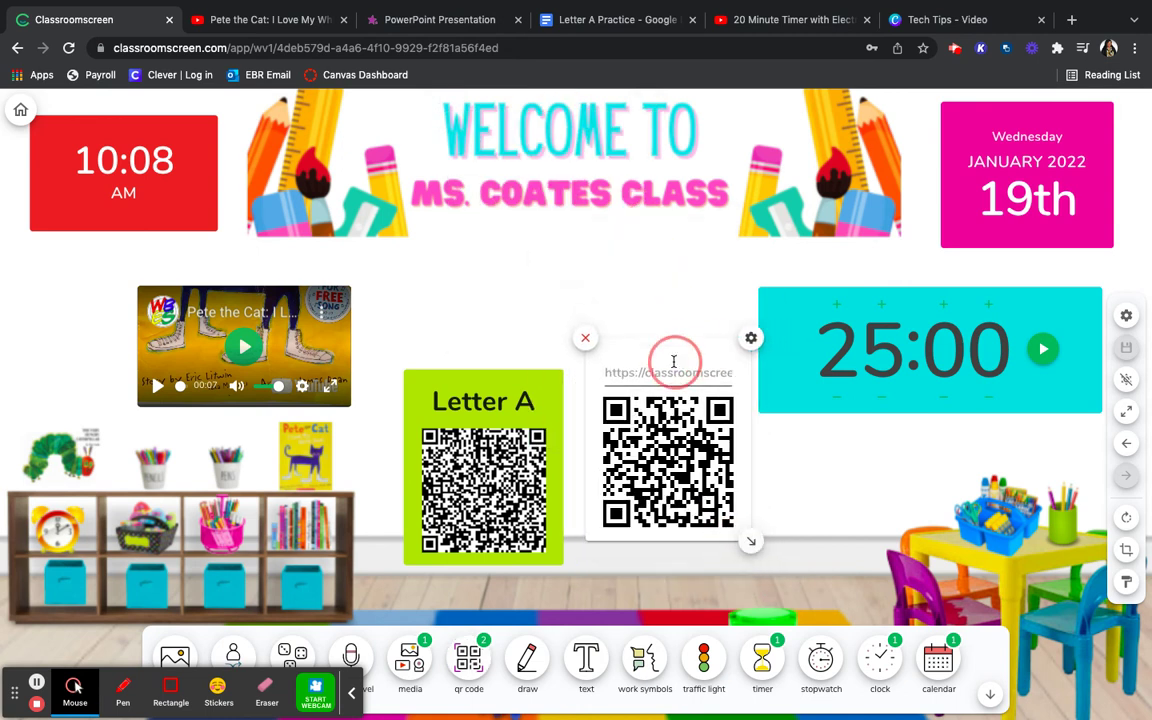
click(663, 344)
drag(663, 344, 656, 370)
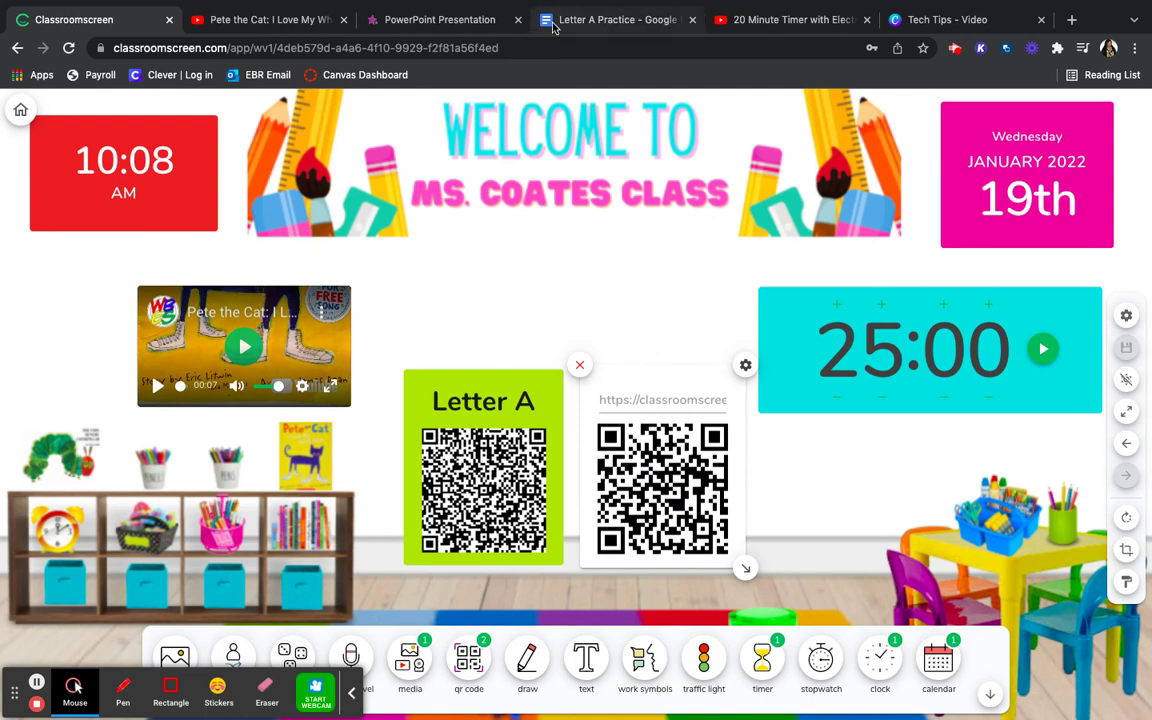
Step: Link the second QR code to the guruparents.com patterns-worksheet-1.pdf
click(437, 21)
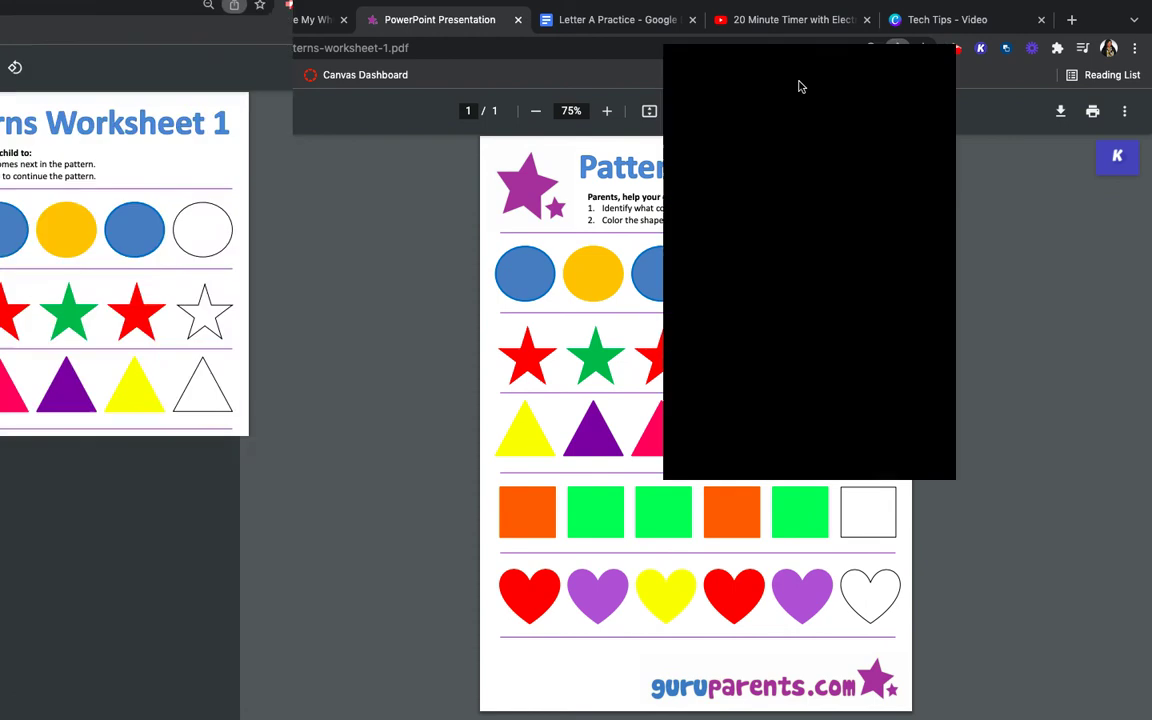
click(70, 20)
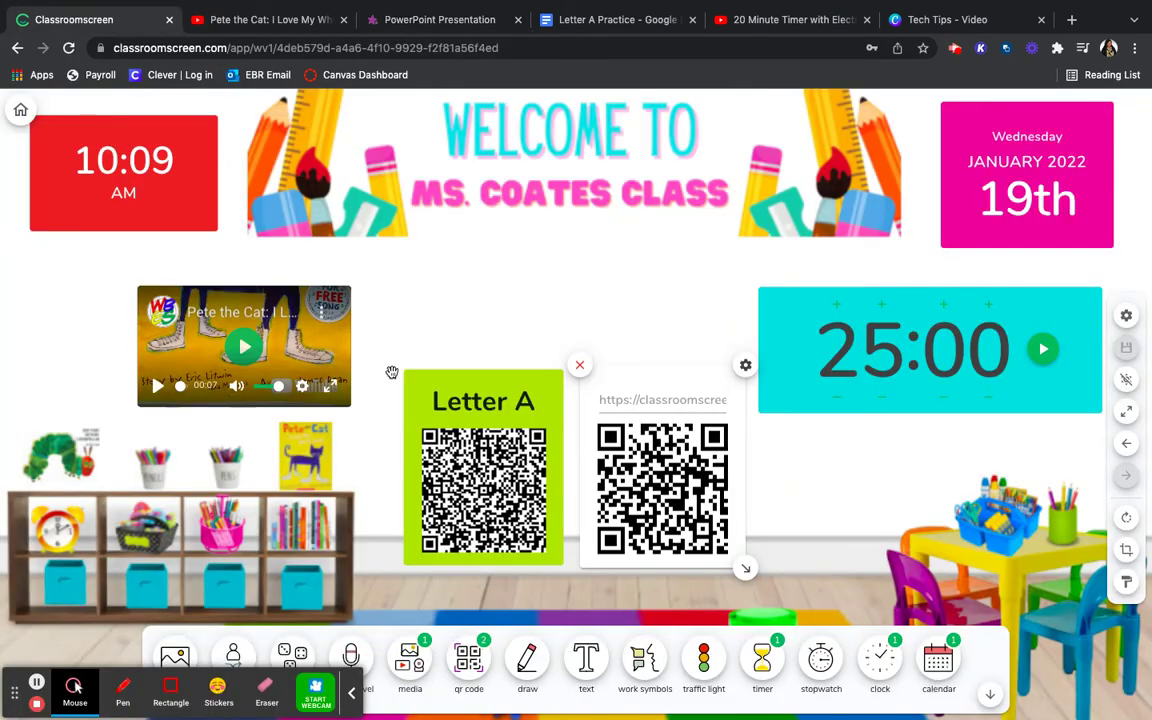
click(650, 399)
key(ctrl+v)
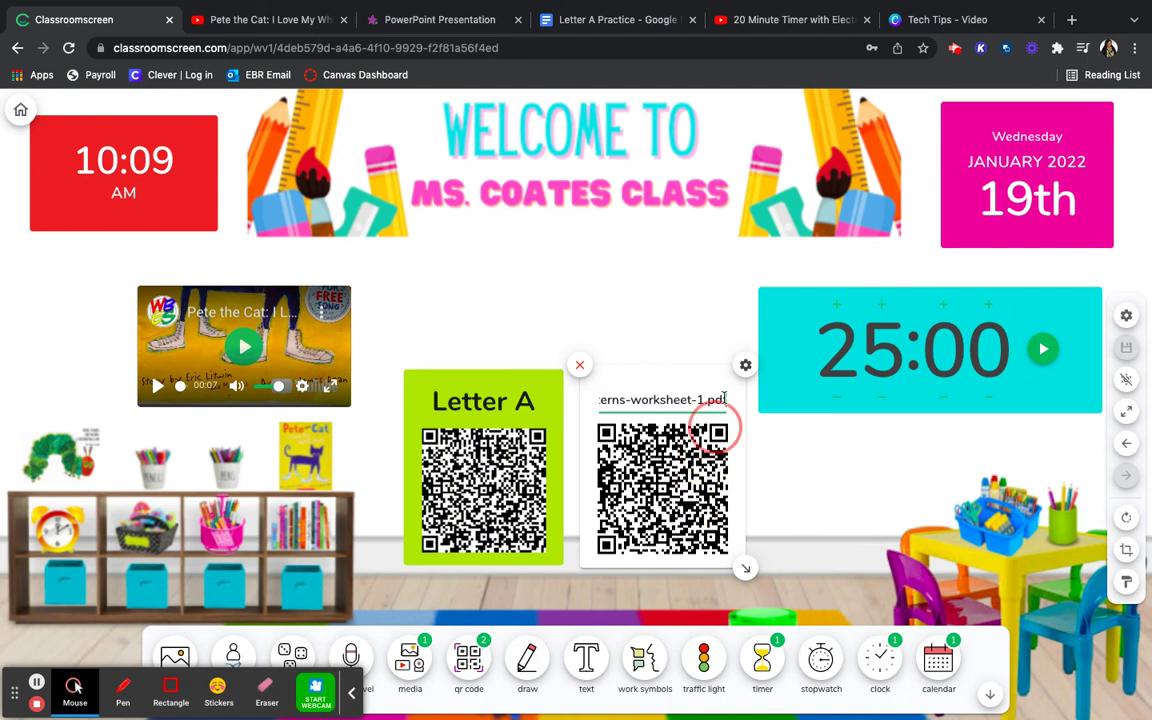
click(745, 367)
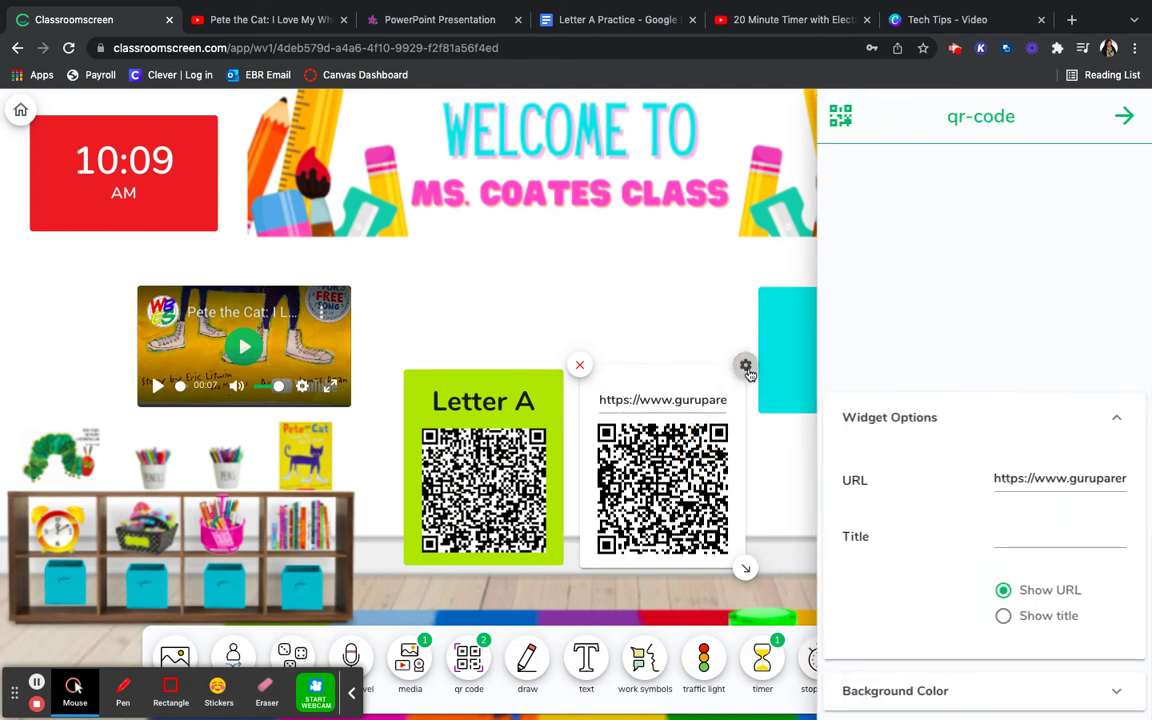
Step: Show the title 'Patterns' on the second QR code with a lime #BCDD3CFF background
click(1029, 537)
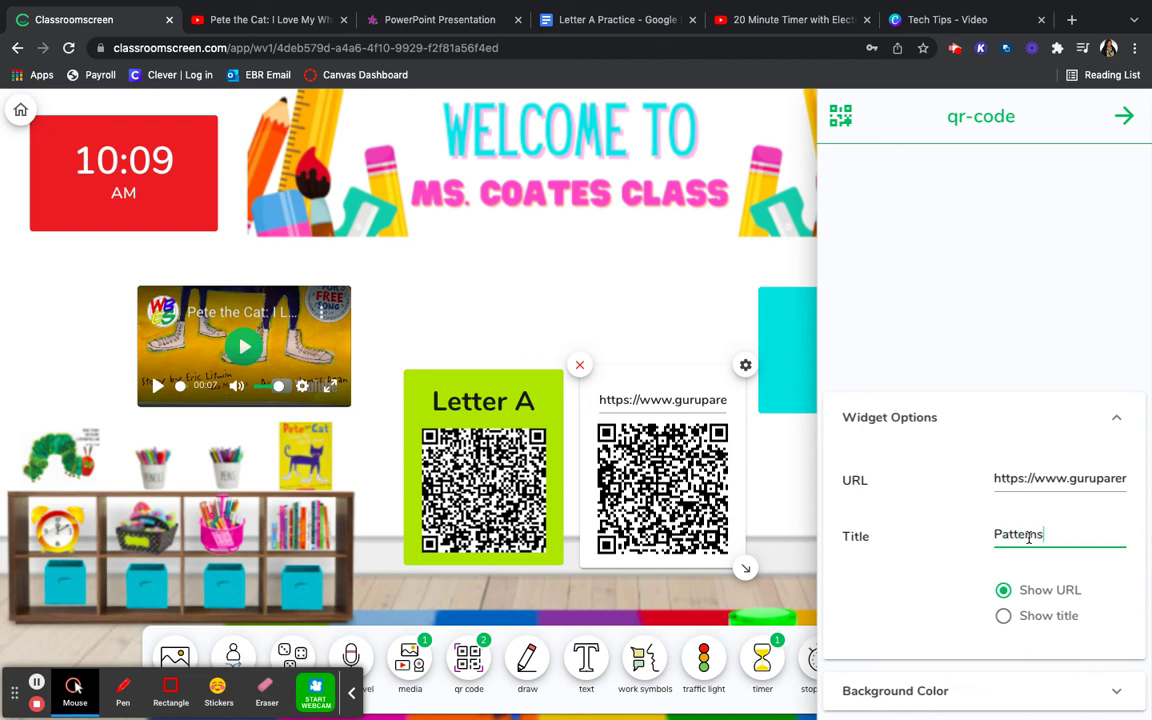
click(1003, 617)
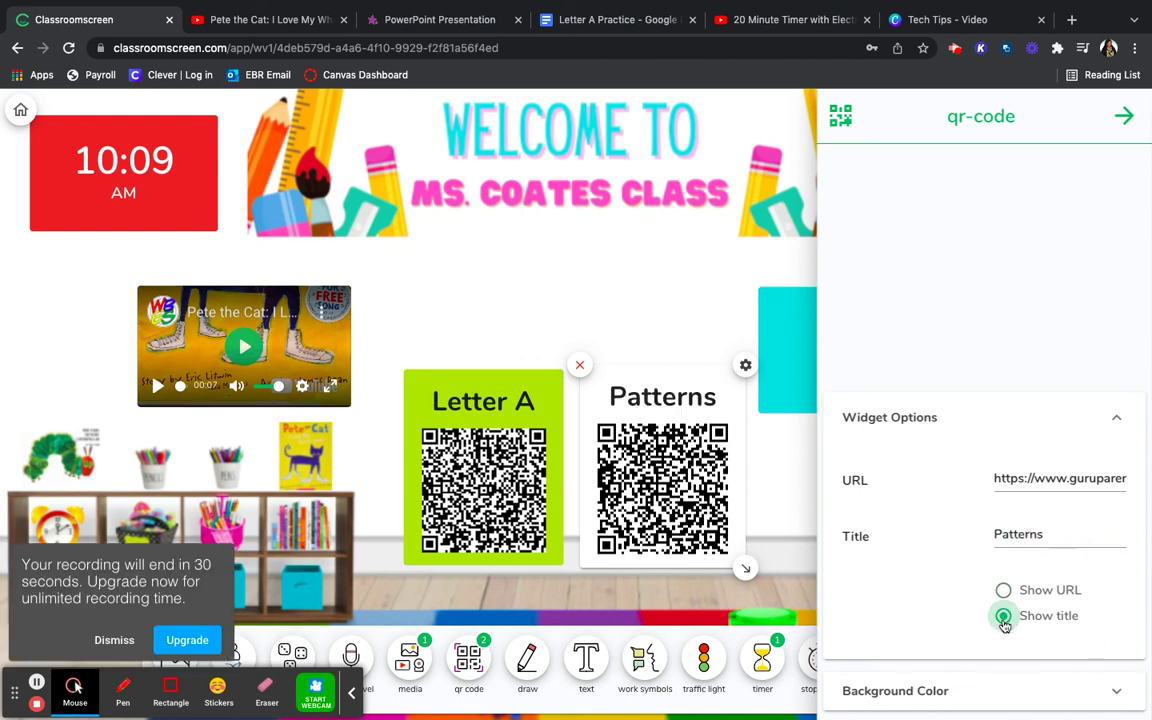
click(930, 690)
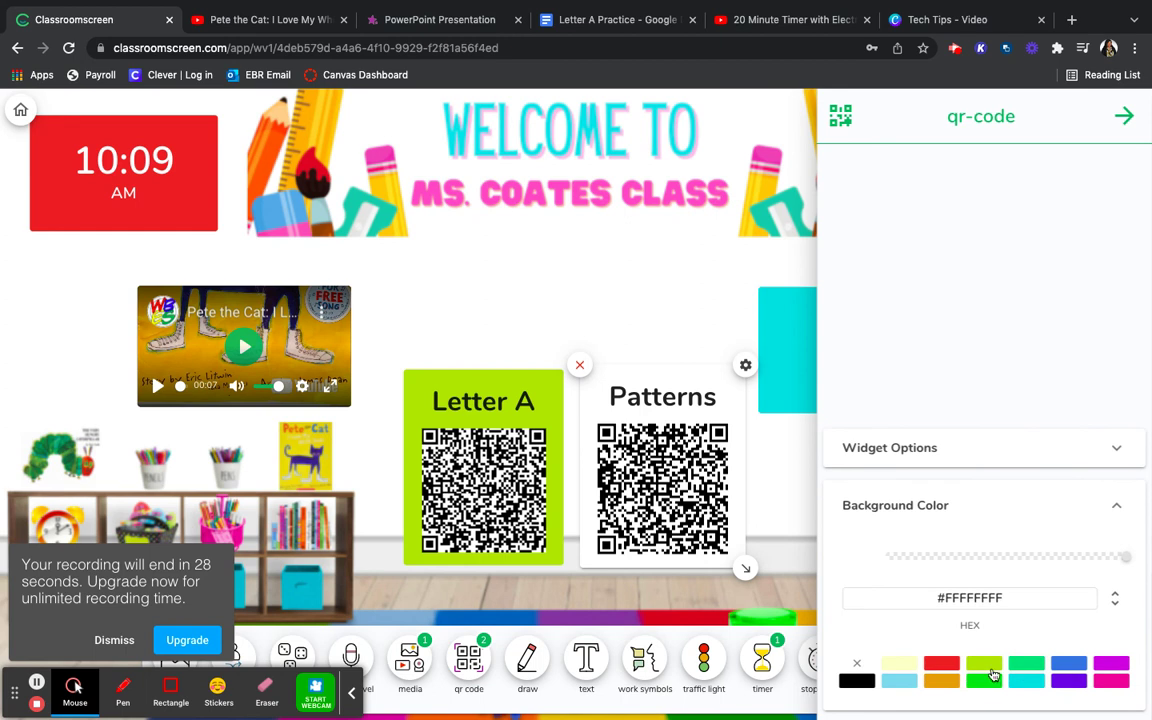
click(987, 666)
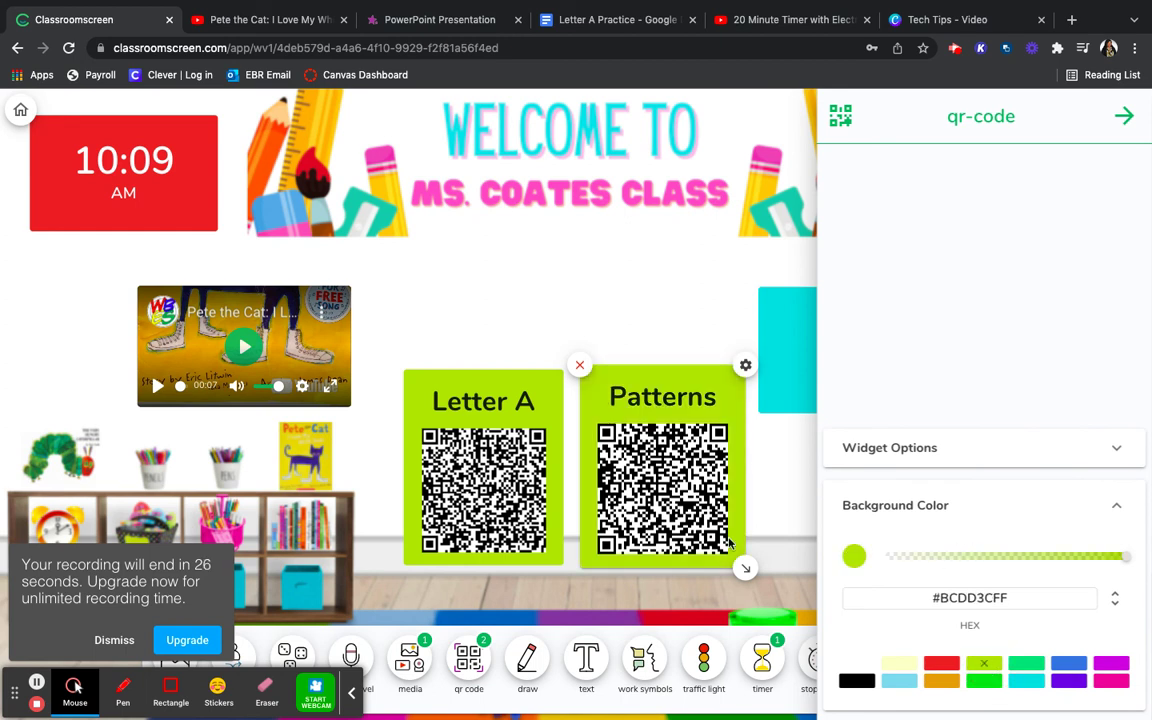
click(108, 643)
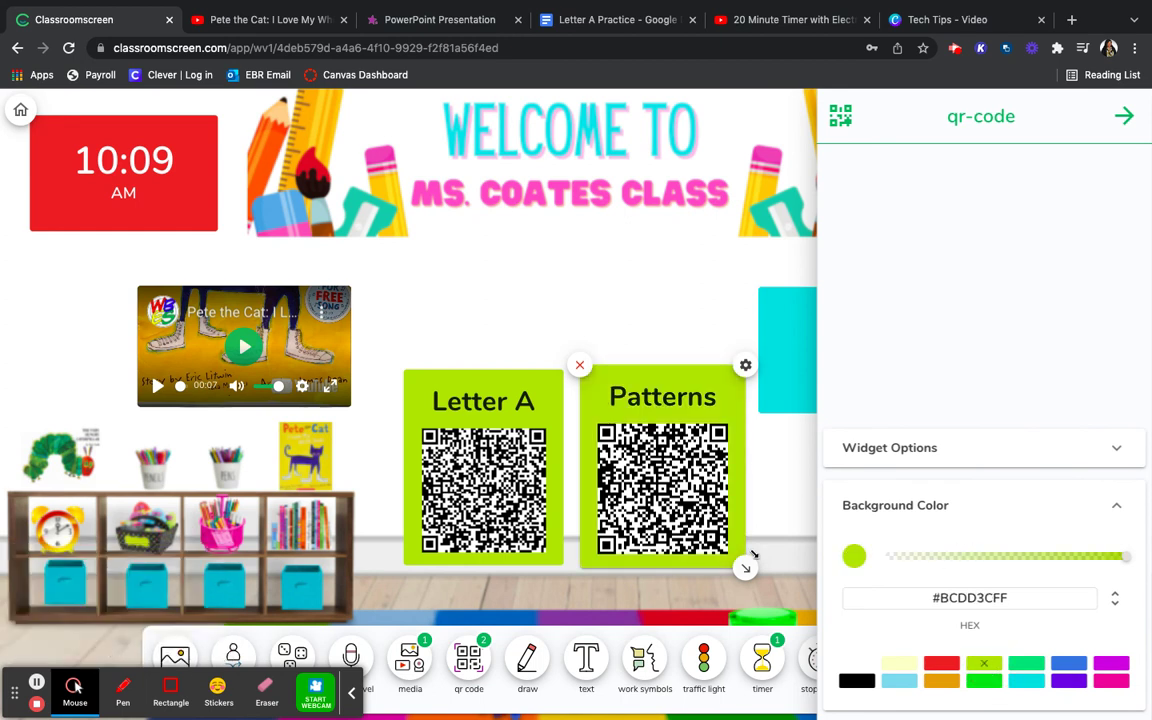
click(1125, 117)
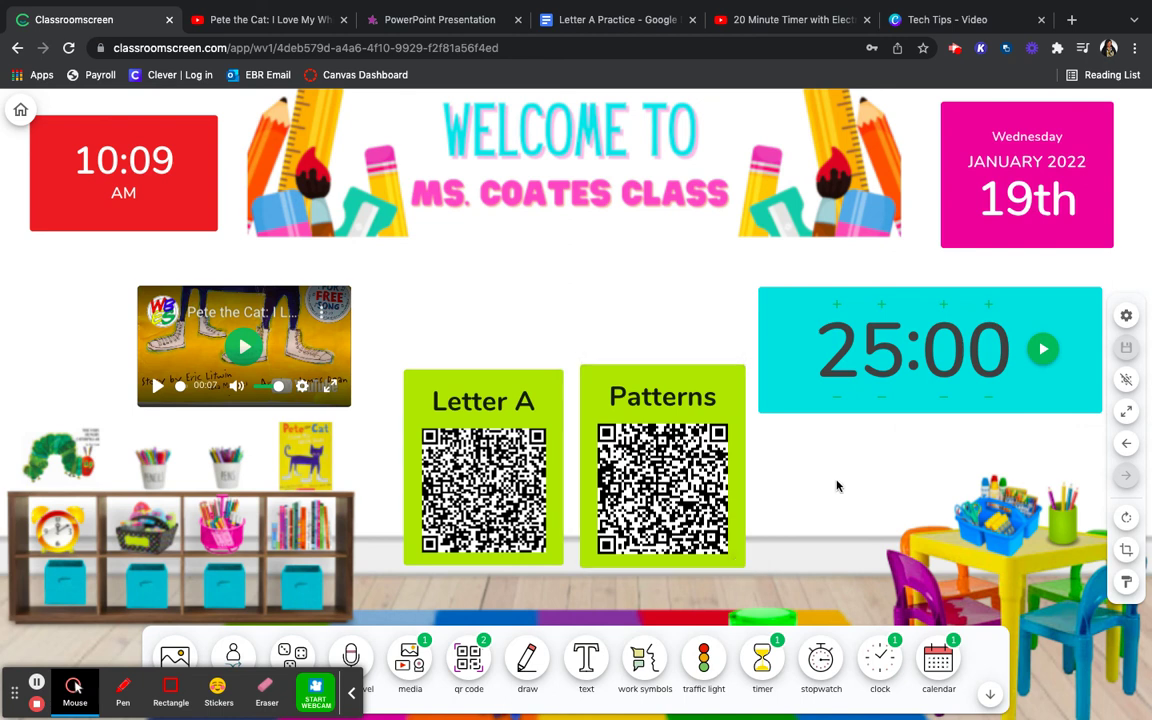
Step: Hide the bottom widget toolbar and collapse the annotation bar to reveal the full board
click(989, 693)
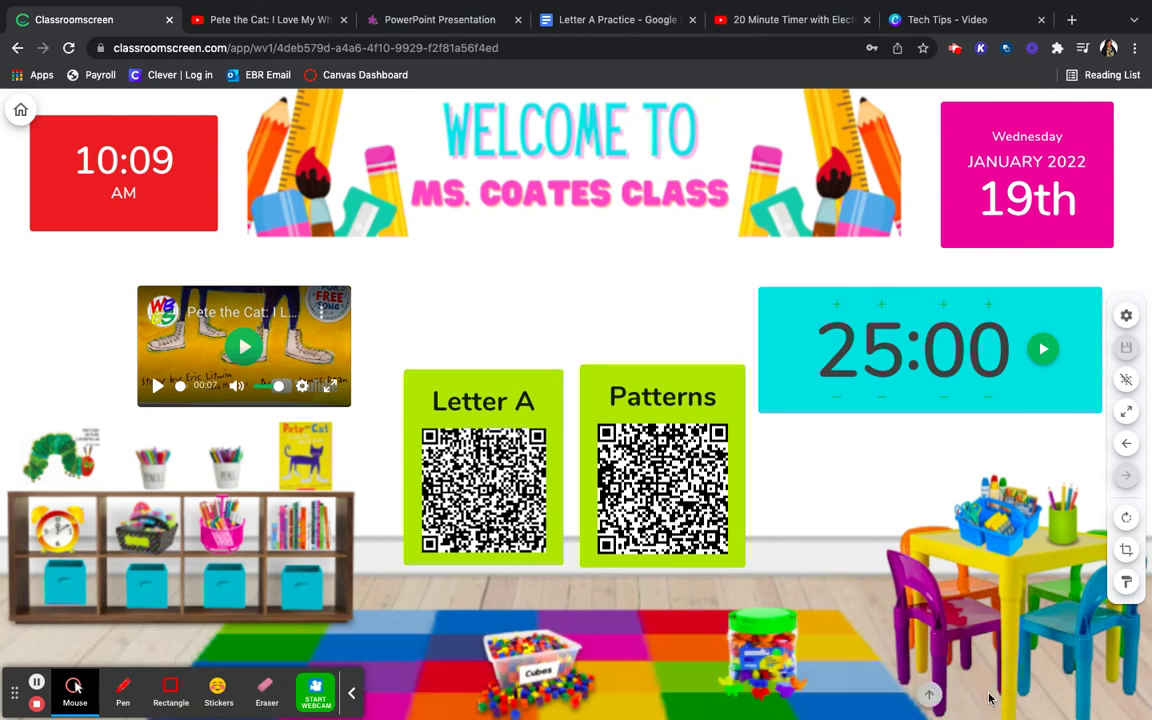
click(347, 690)
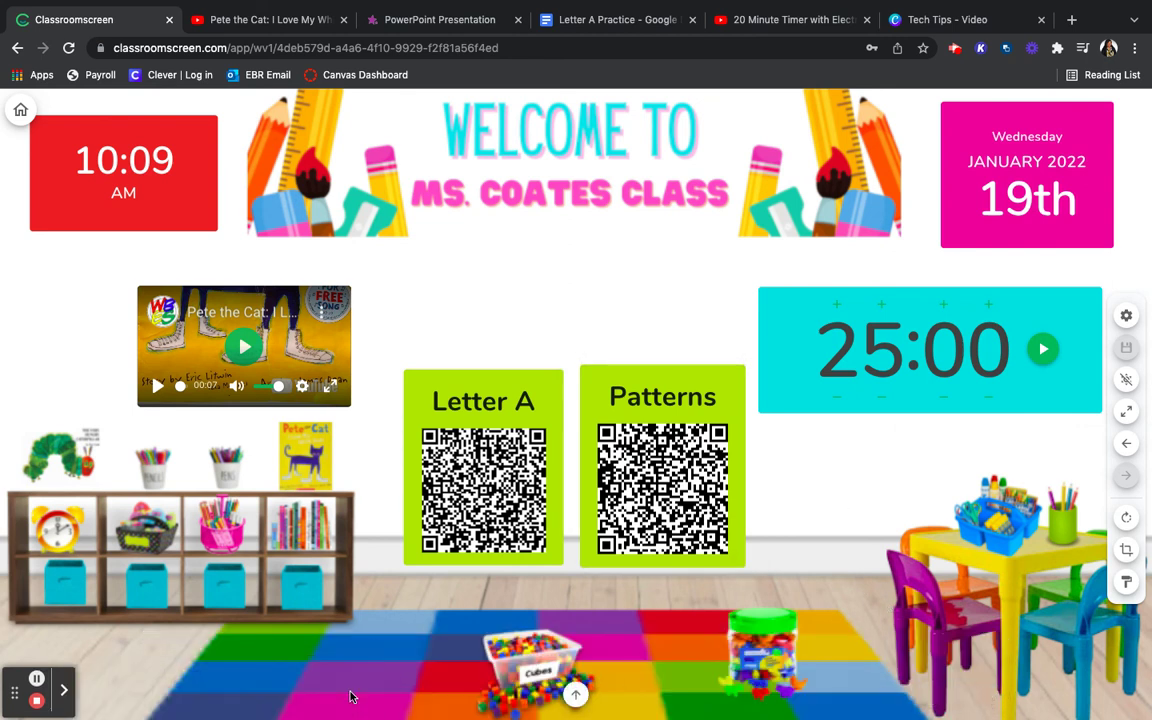